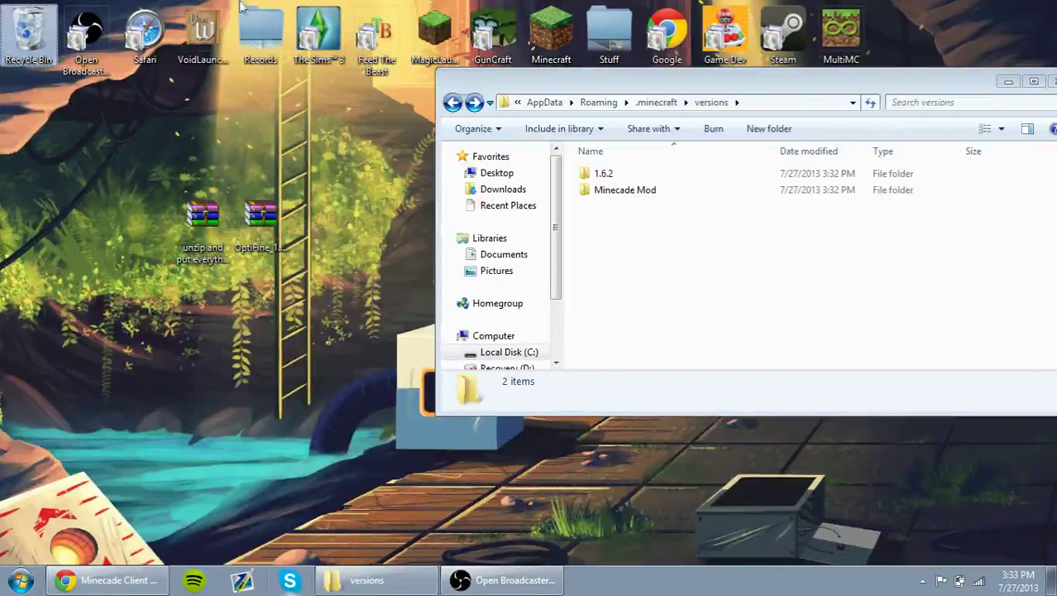
Open the Minecraft launcher and create a profile named with the account's username followed by "Minecade Mod Install", keeping the latest version.
double_click(565, 65)
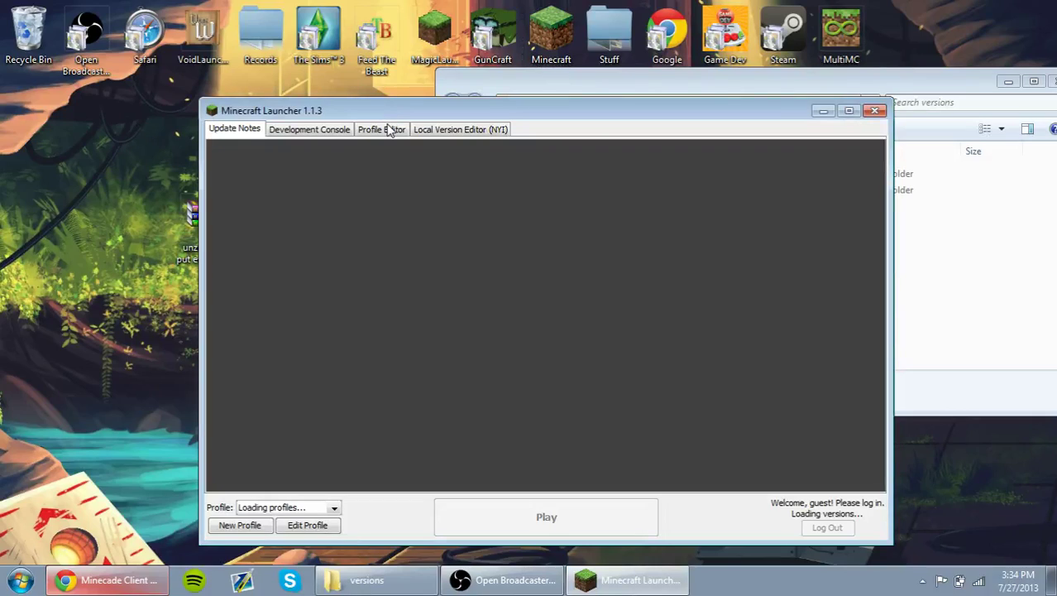
left_click(392, 132)
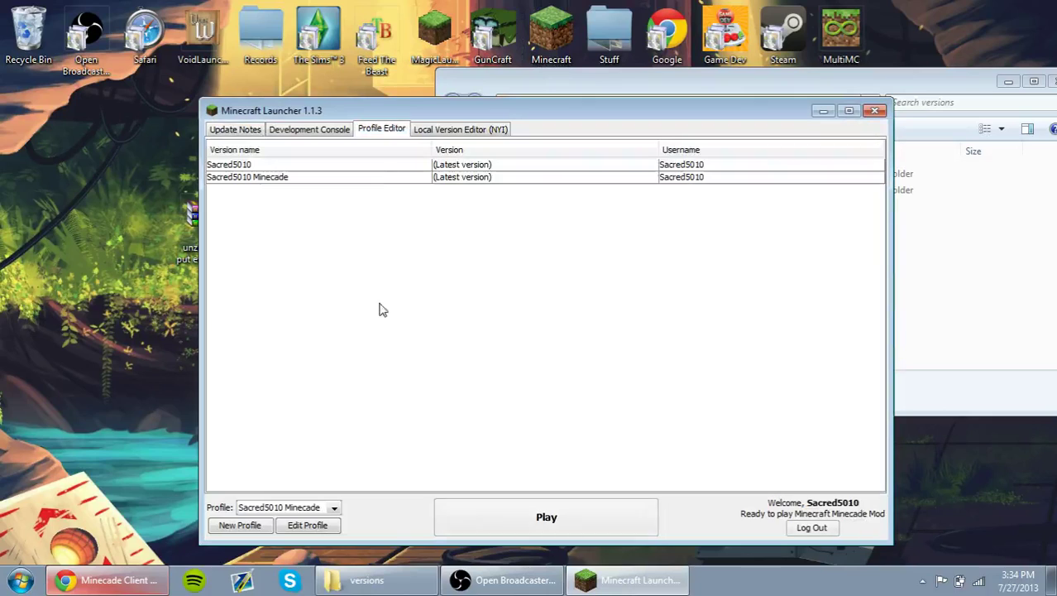
right_click(378, 272)
left_click(392, 282)
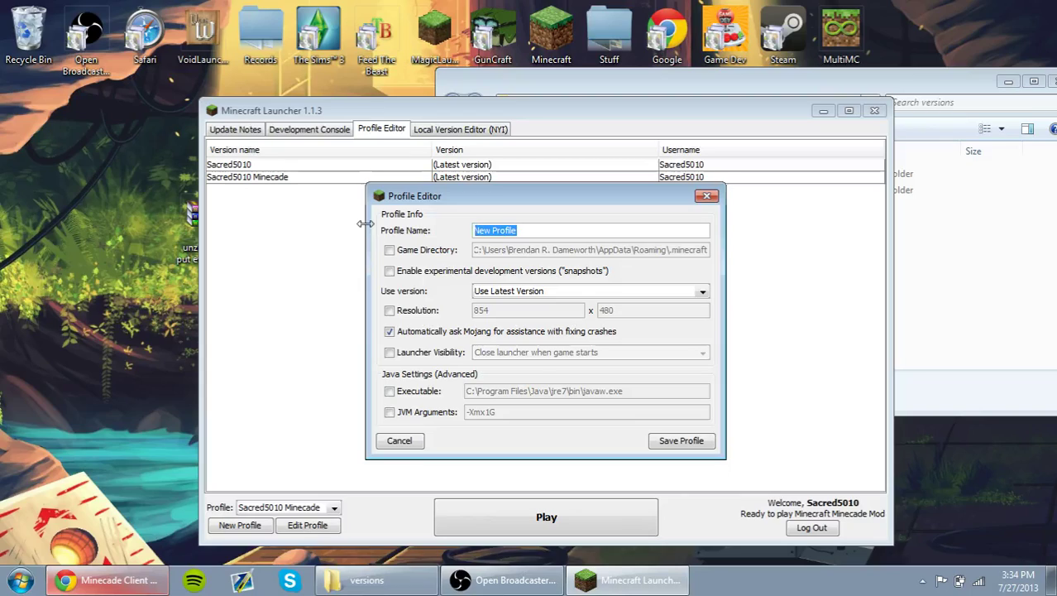
type("A")
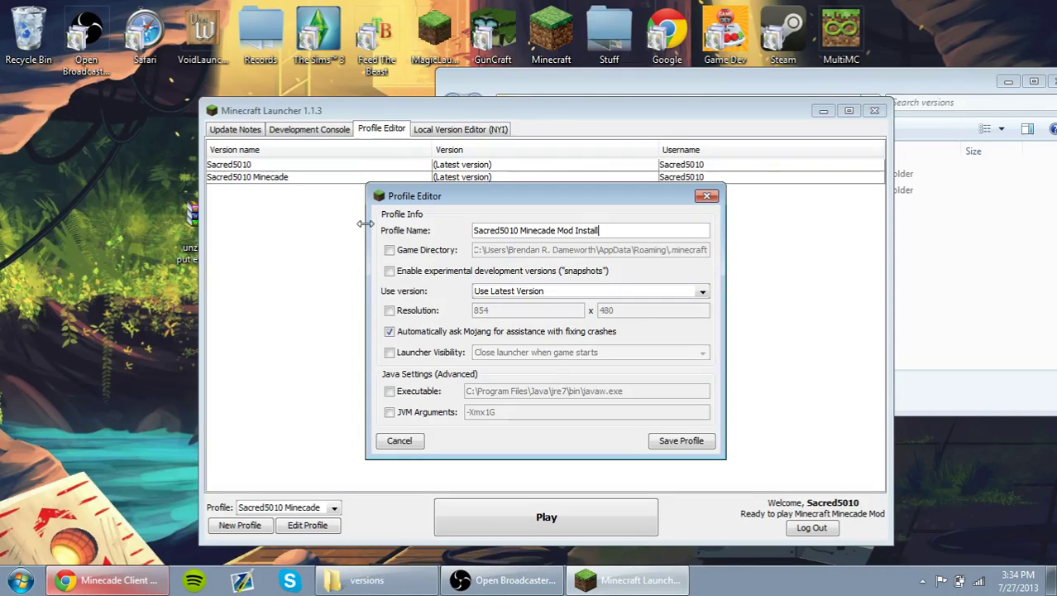
left_click(663, 445)
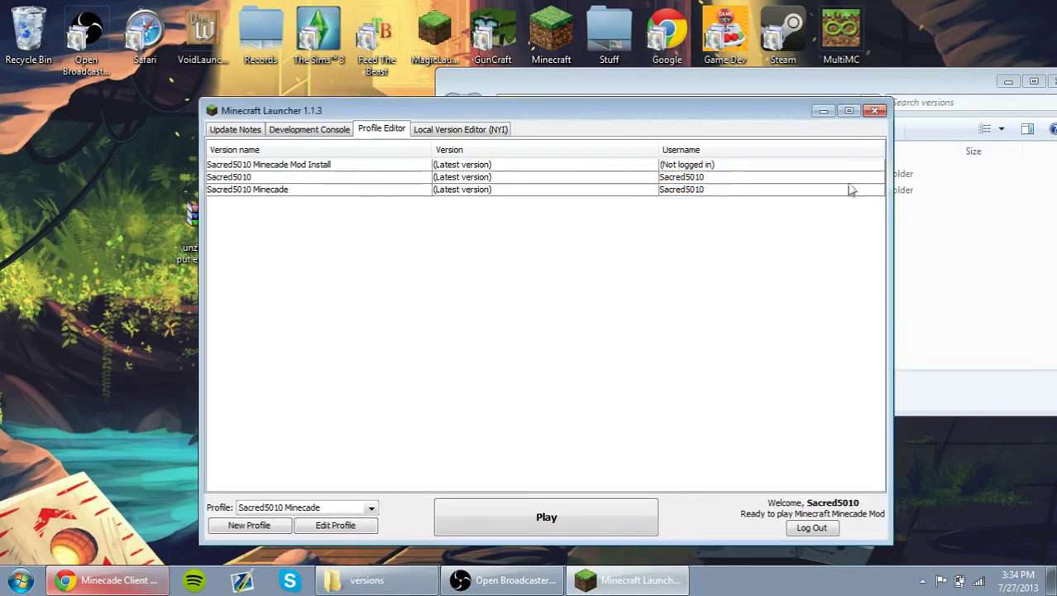
Select the Minecade Mod Install profile in the profile list and launch the game.
left_click(299, 164)
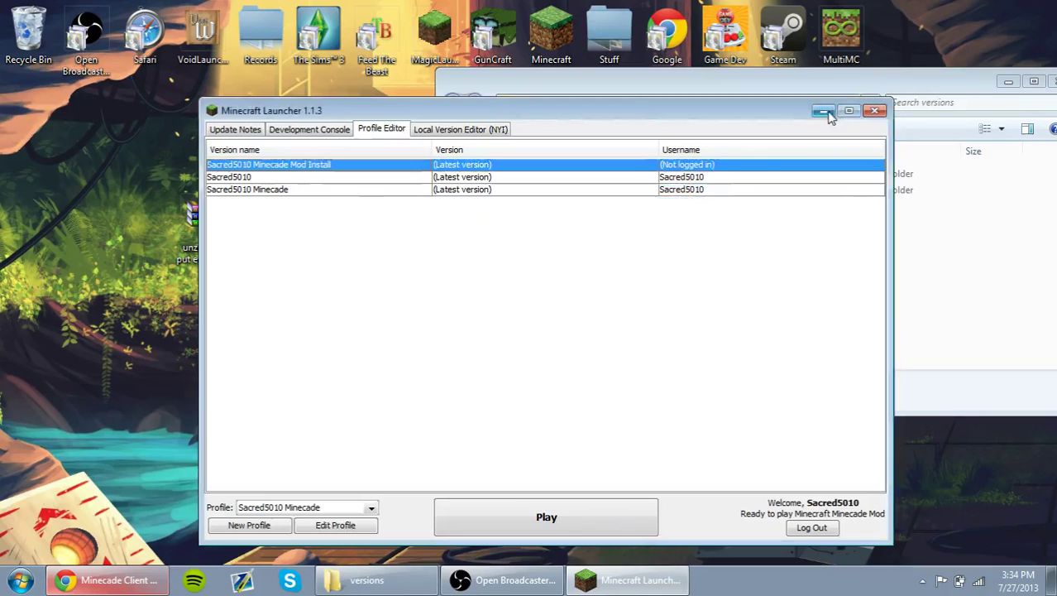
left_click(522, 516)
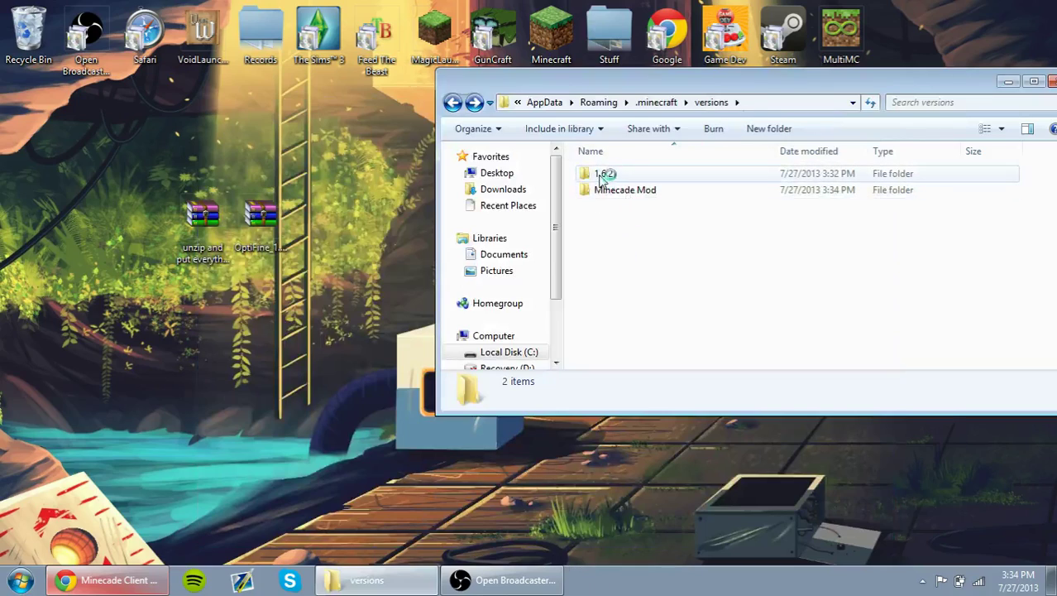
left_click(597, 174)
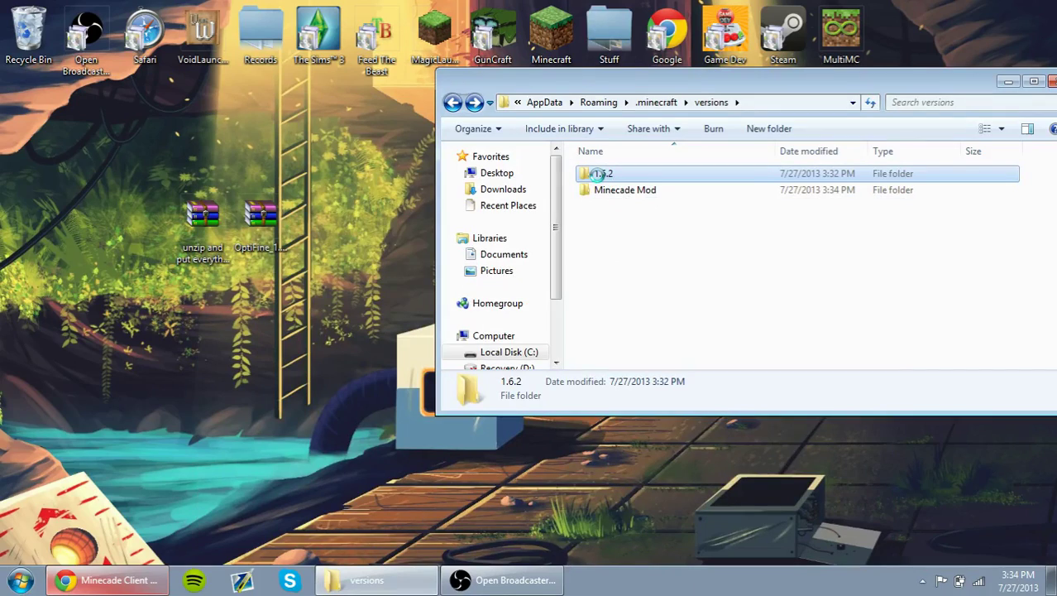
right_click(597, 174)
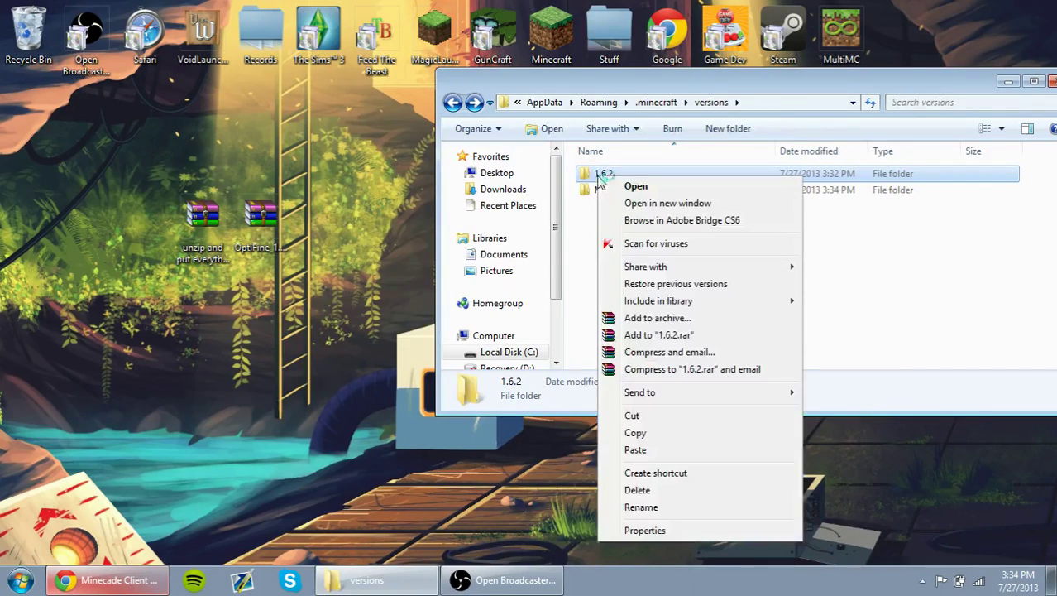
left_click(589, 323)
Search the computer for %appdata%, then go to the .minecraft folder and open its versions folder.
key("super")
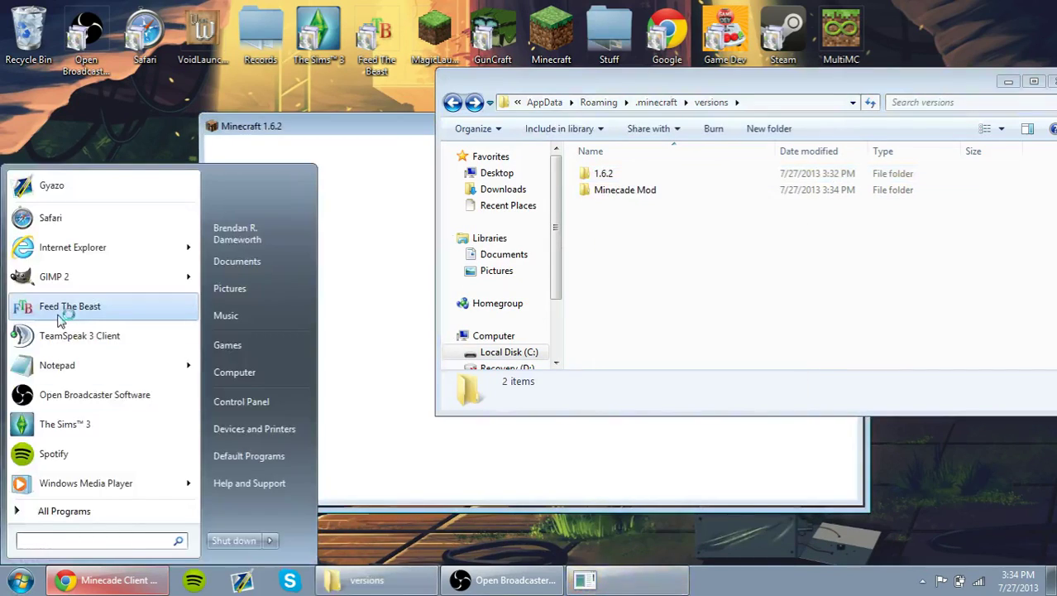
type("%appdata%")
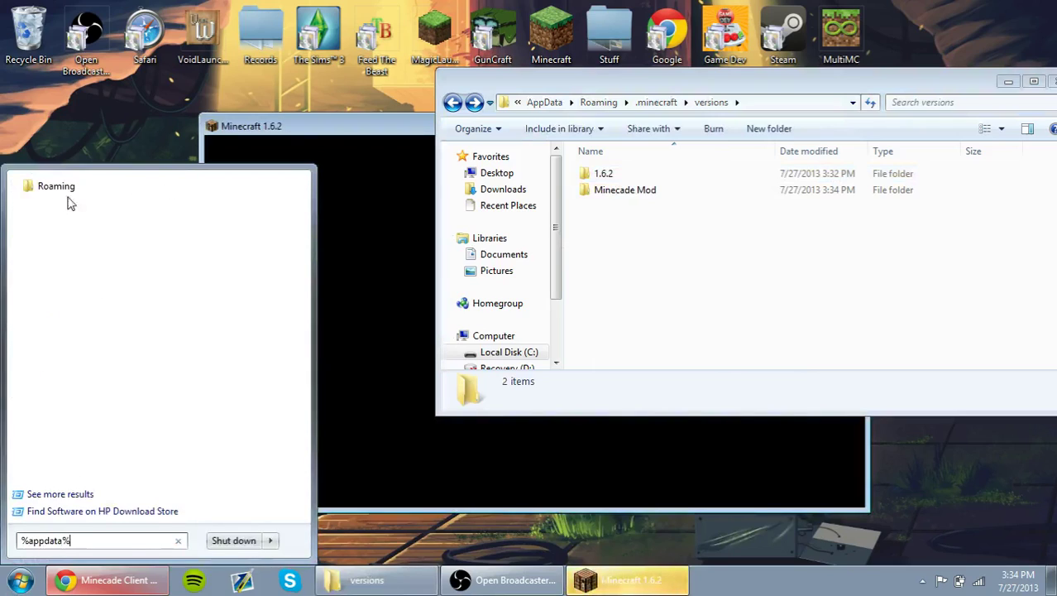
left_click(623, 337)
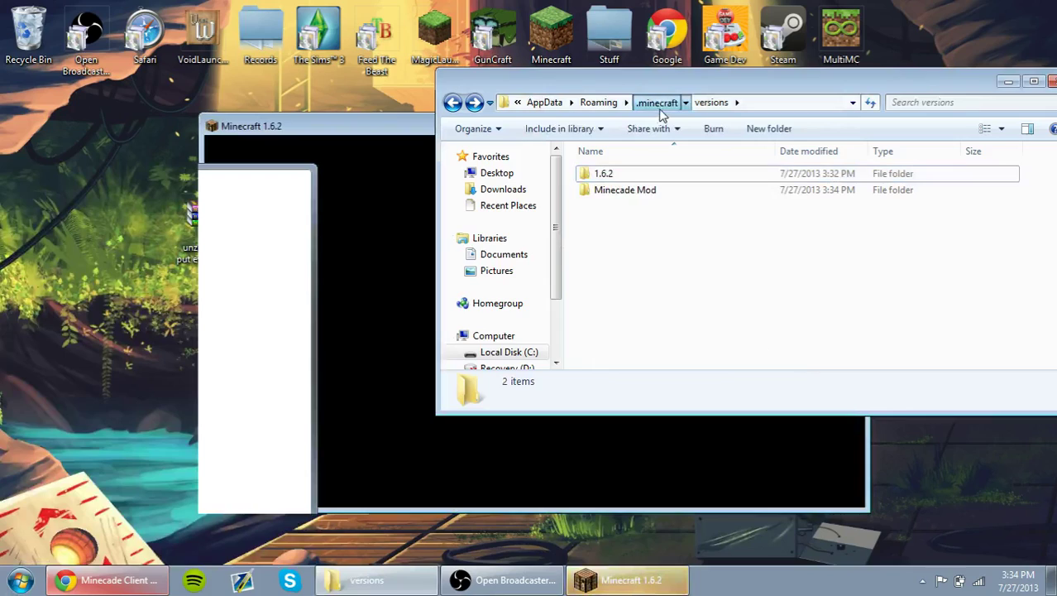
key("BackSpace")
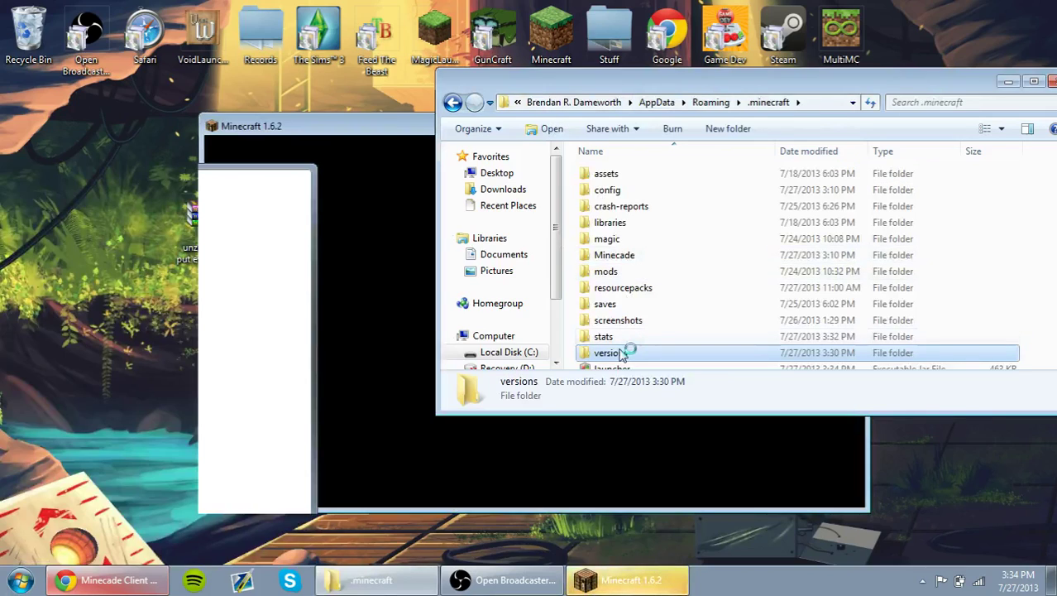
key("Return")
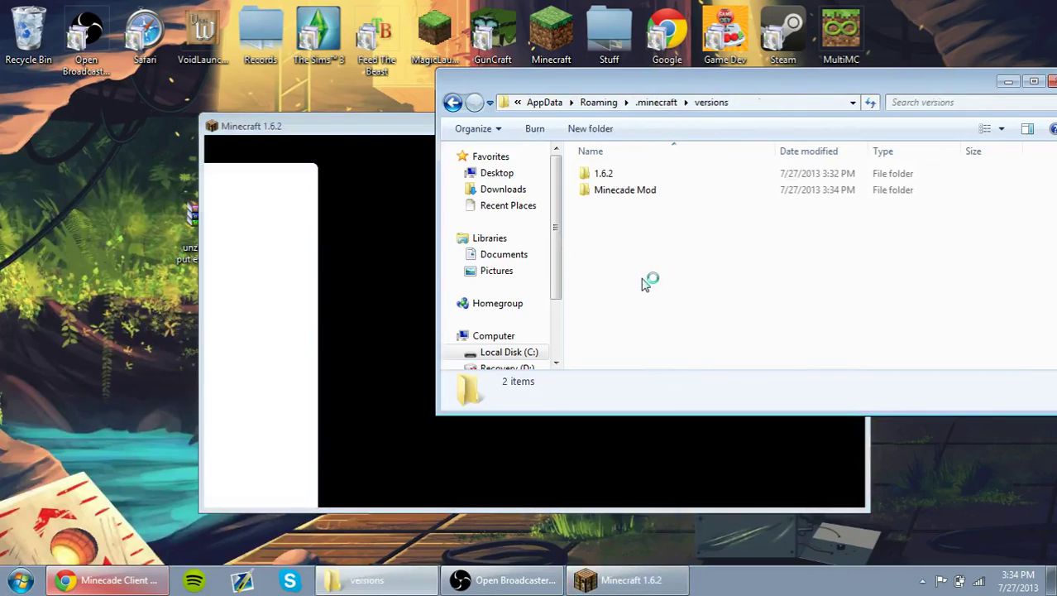
Duplicate the 1.6.2 folder by copying and pasting it within the versions folder.
left_click(603, 176)
right_click(603, 174)
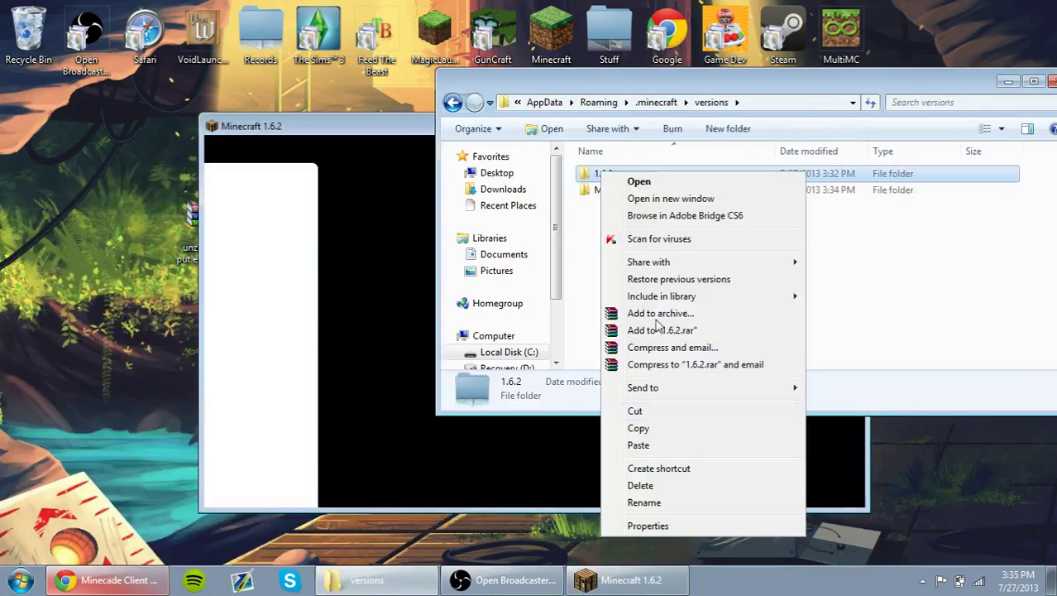
left_click(641, 427)
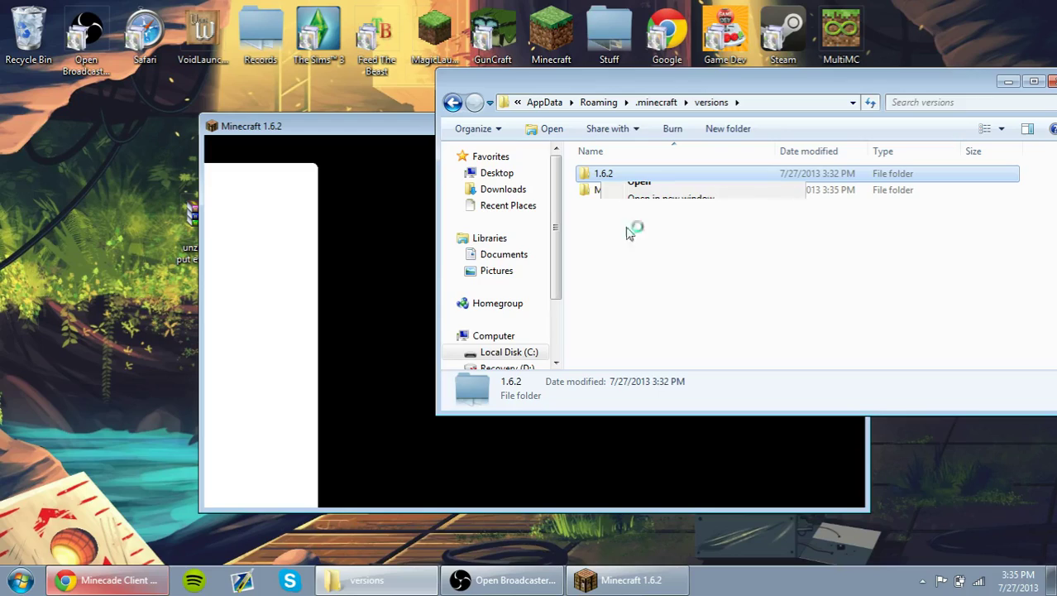
left_click(615, 254)
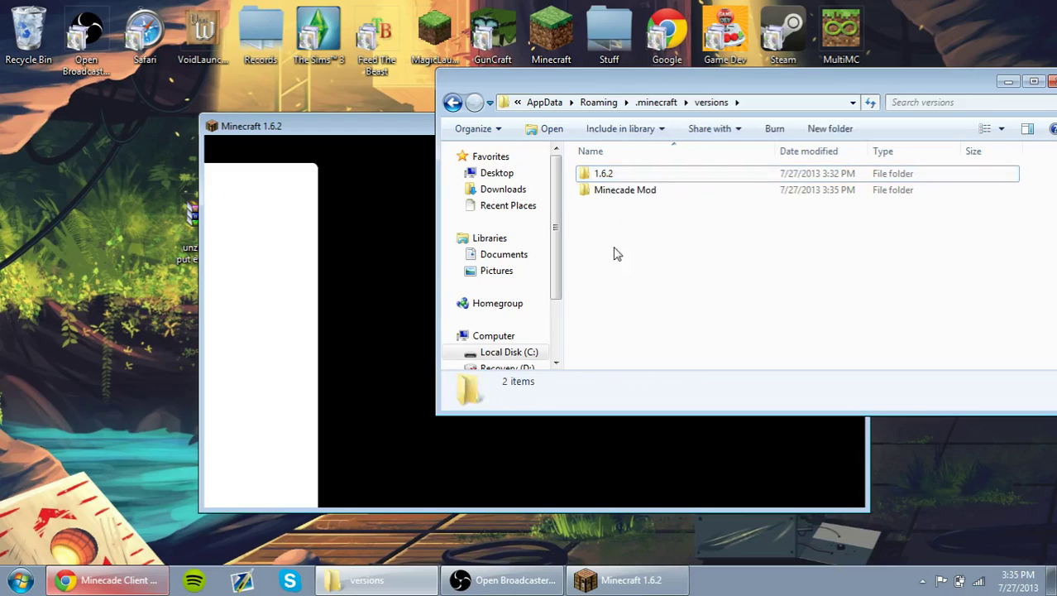
right_click(613, 261)
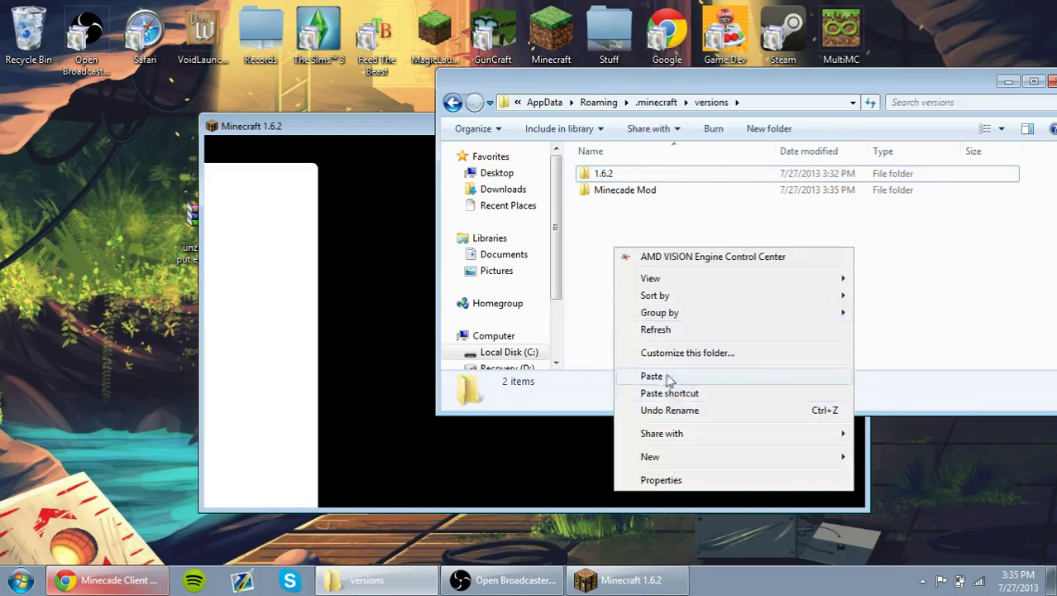
left_click(666, 382)
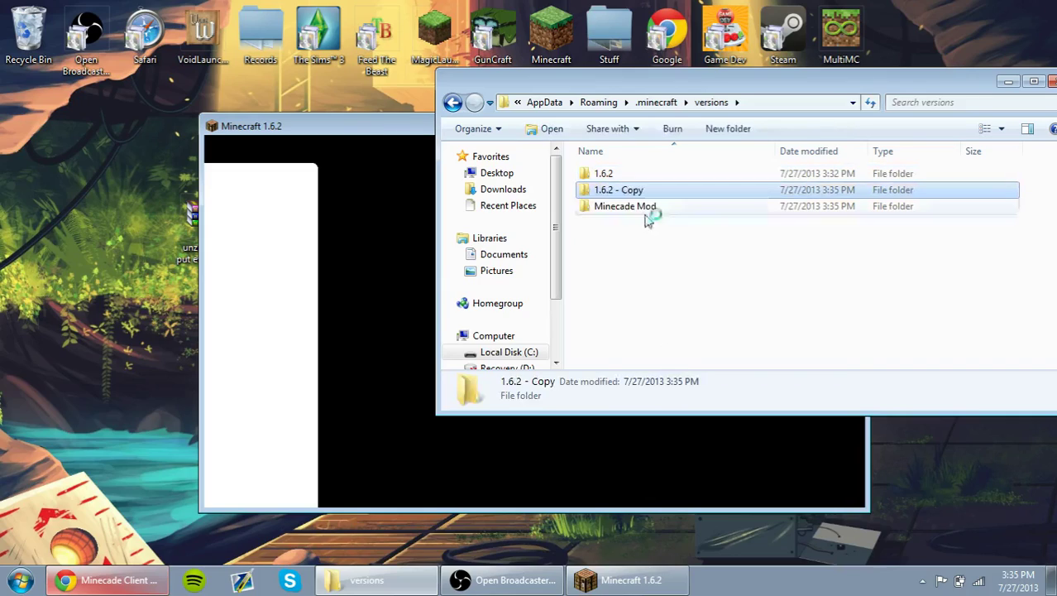
Rename the copied 1.6.2 folder to "Minecade Install Video".
right_click(616, 193)
left_click(680, 526)
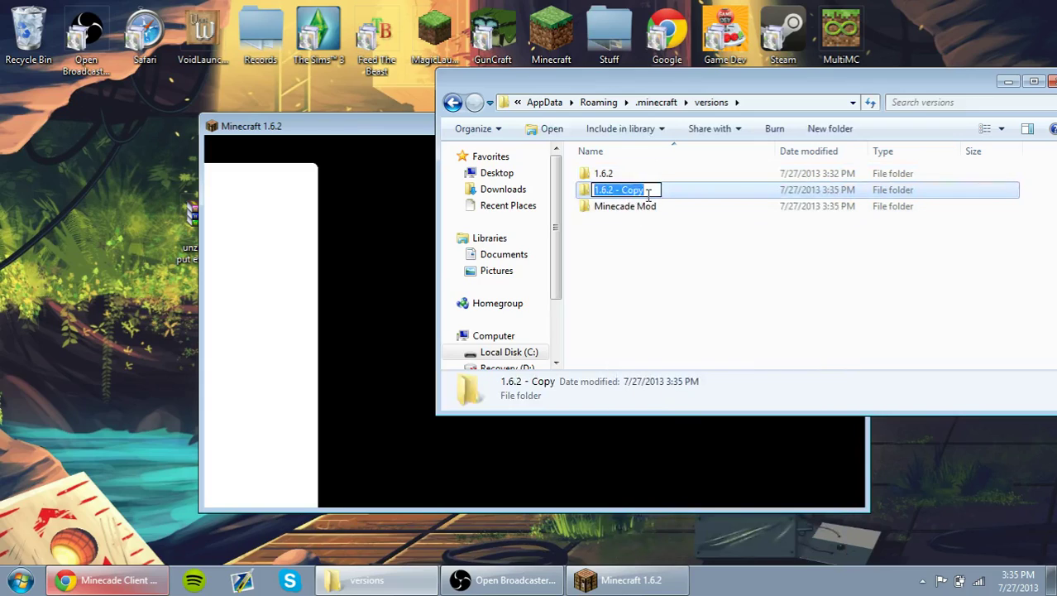
type("Minec")
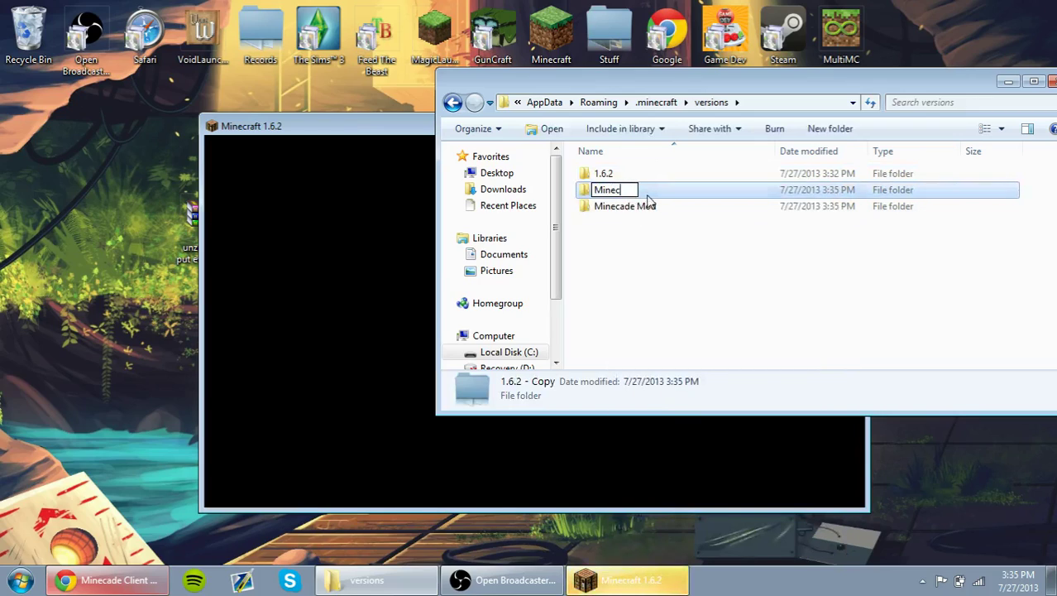
type("ade Install")
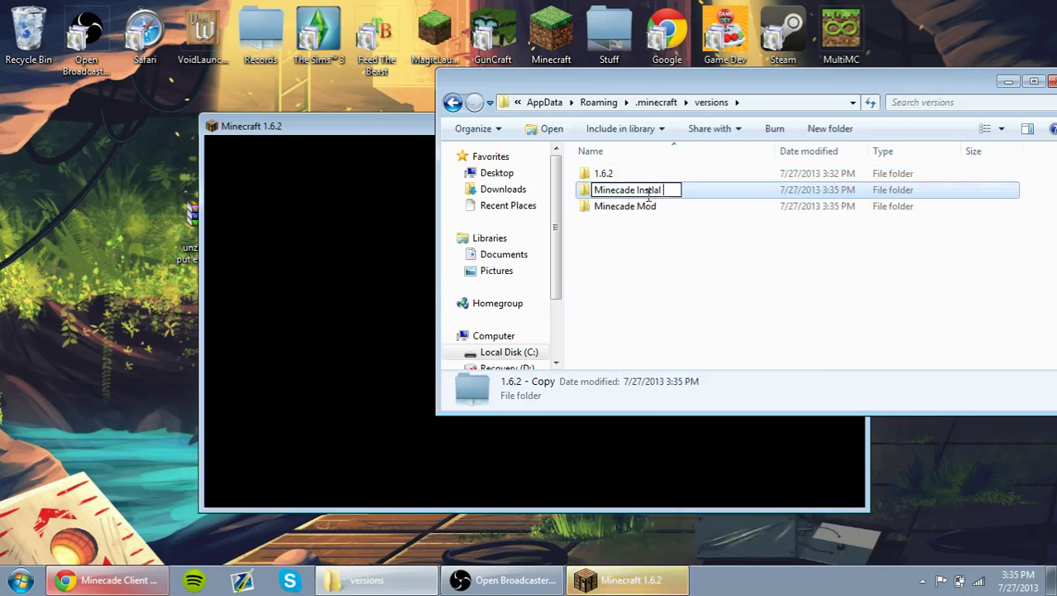
key("BackSpace")
key("BackSpace")
key("BackSpace")
key("BackSpace")
type("ta")
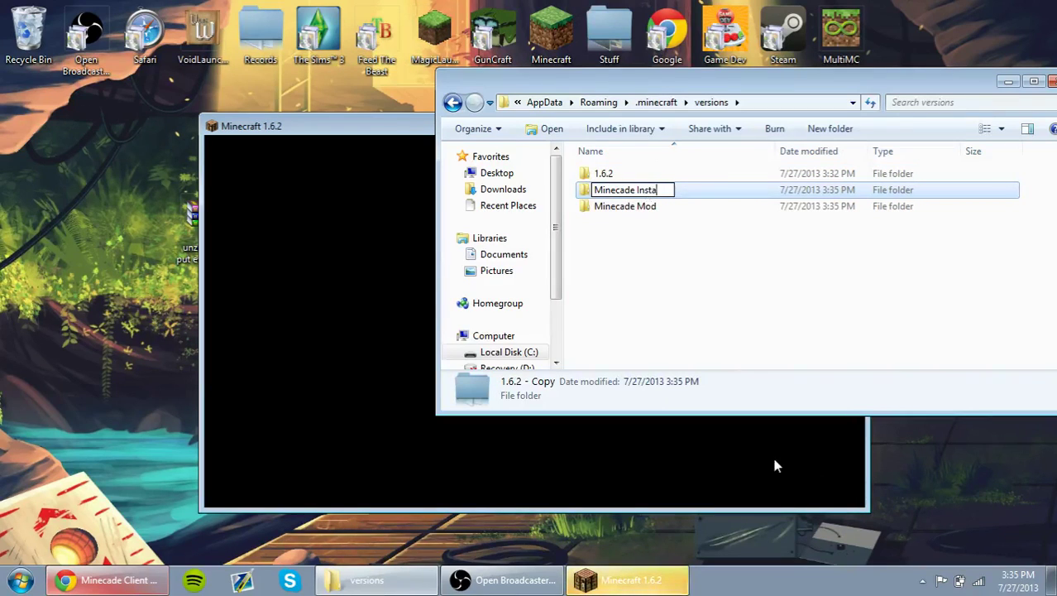
type("ll Video")
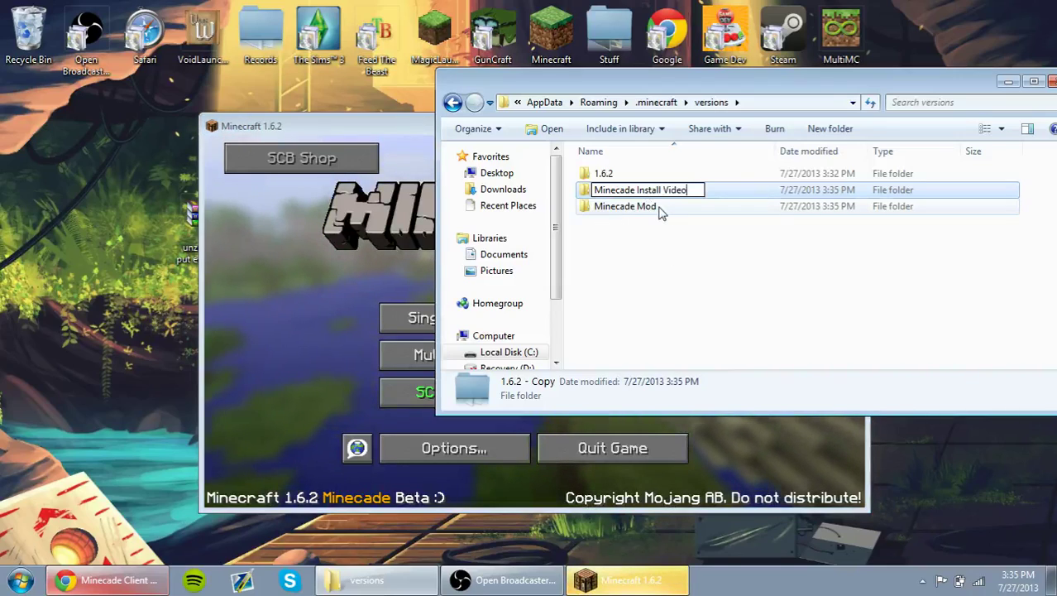
left_click(621, 271)
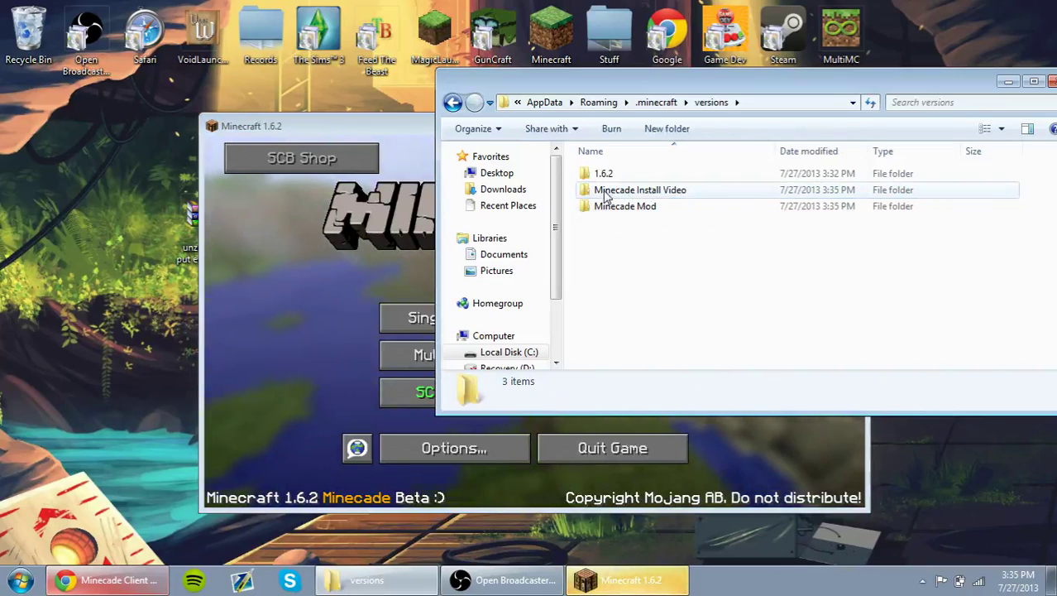
Switch to the running Minecraft window and quit the game.
left_click(626, 193)
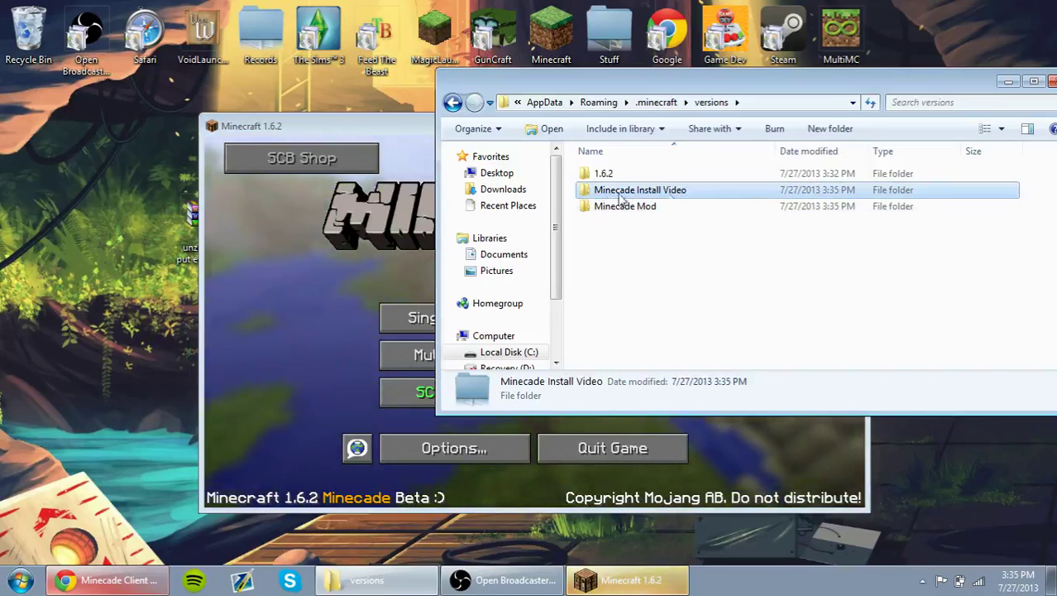
left_click(725, 457)
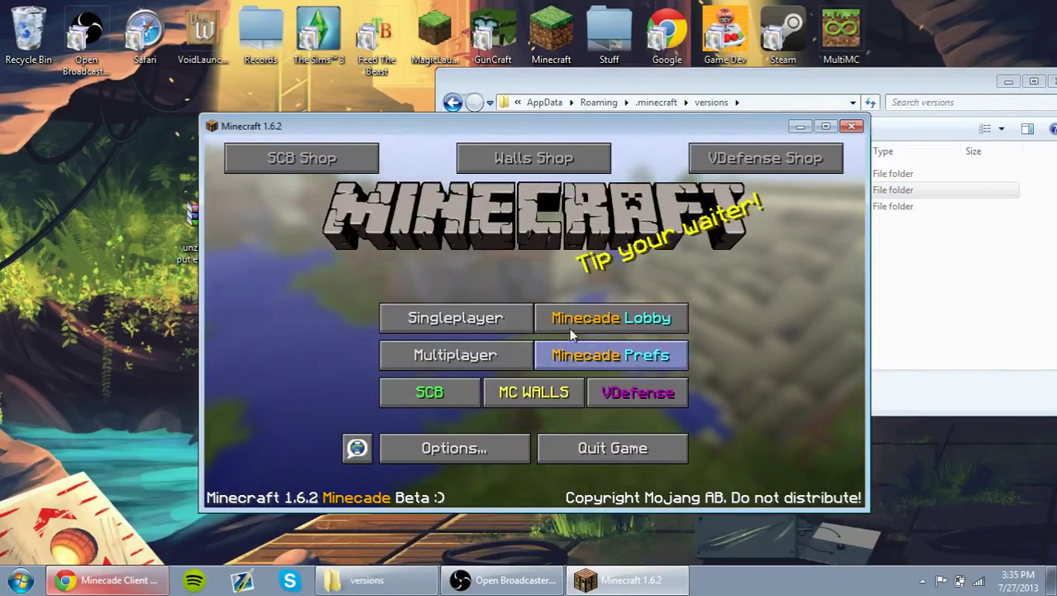
left_click(612, 454)
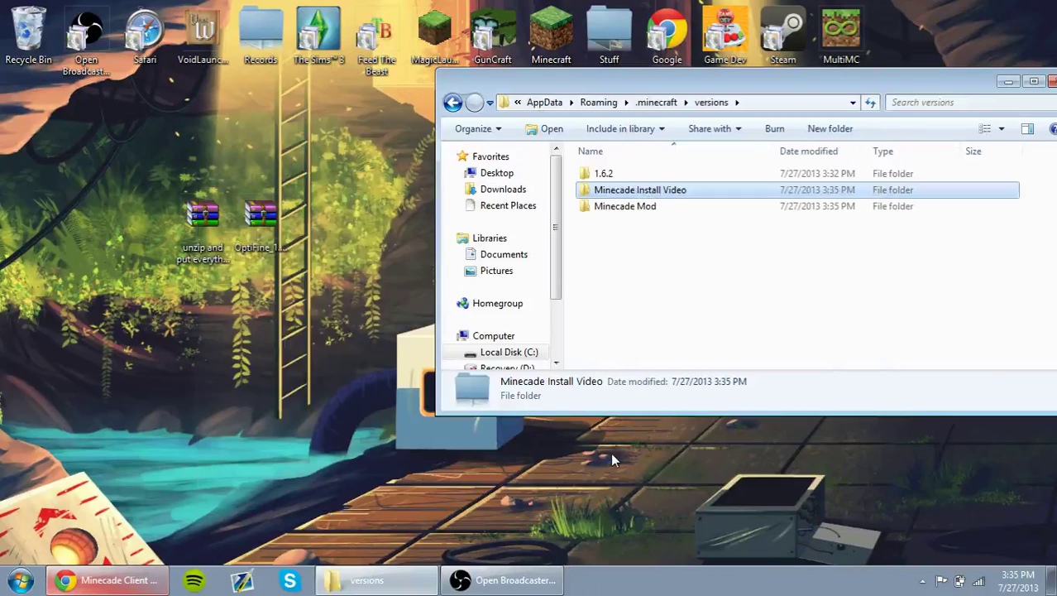
Open the Minecade Install Video folder.
left_click(638, 192)
right_click(638, 193)
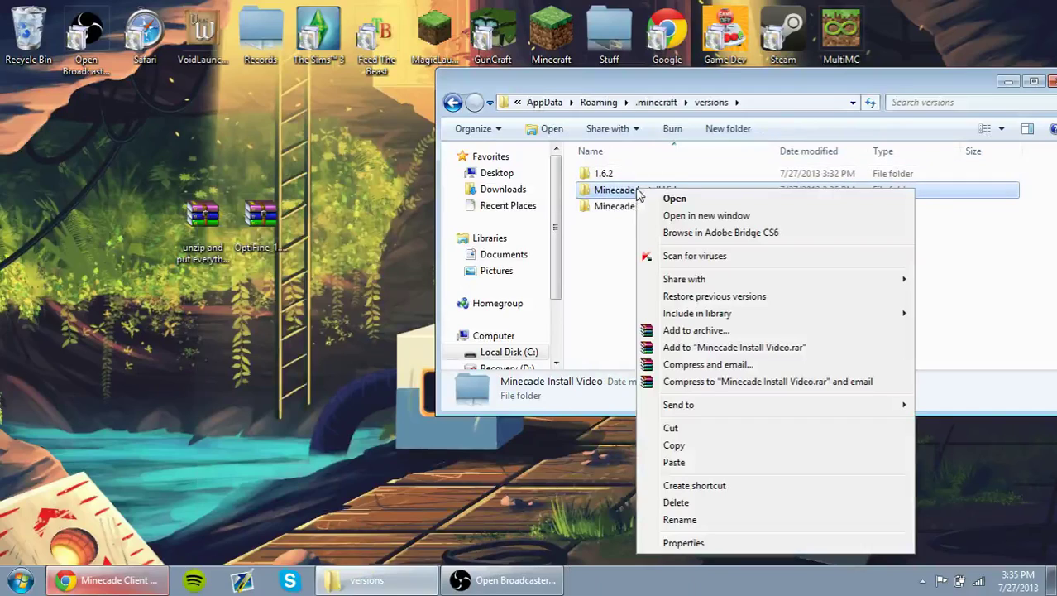
left_click(604, 241)
left_click(622, 196)
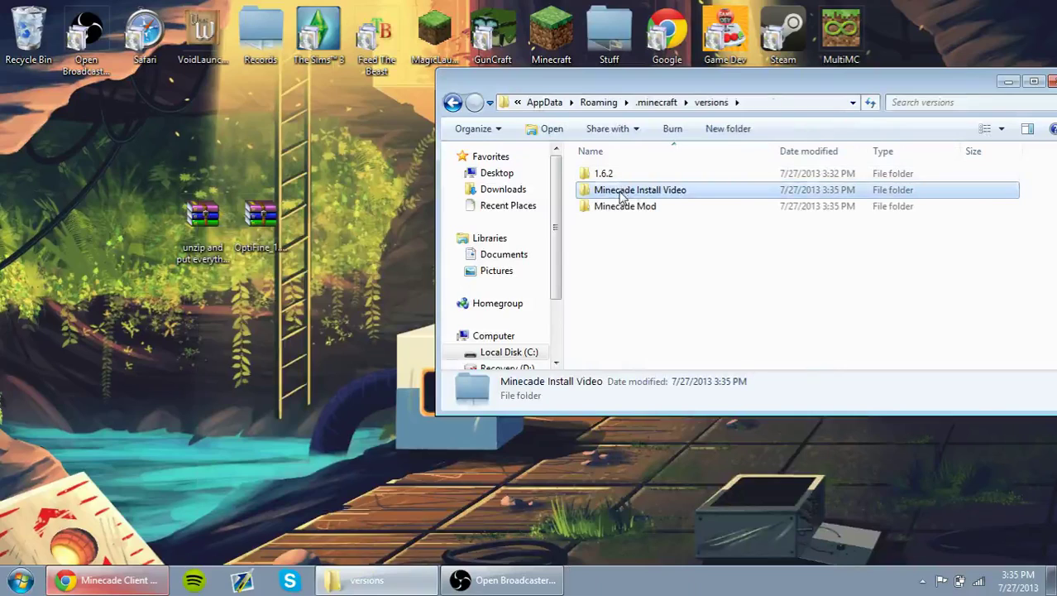
double_click(623, 195)
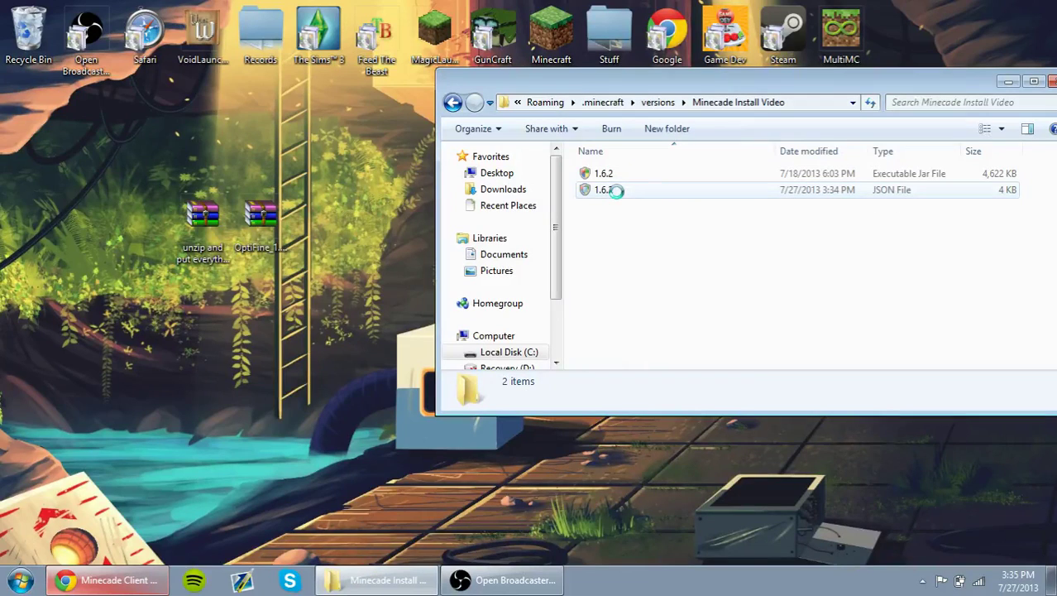
Open the 1.6.2 JSON file in the Minecade Install Video folder as text in Notepad.
right_click(616, 190)
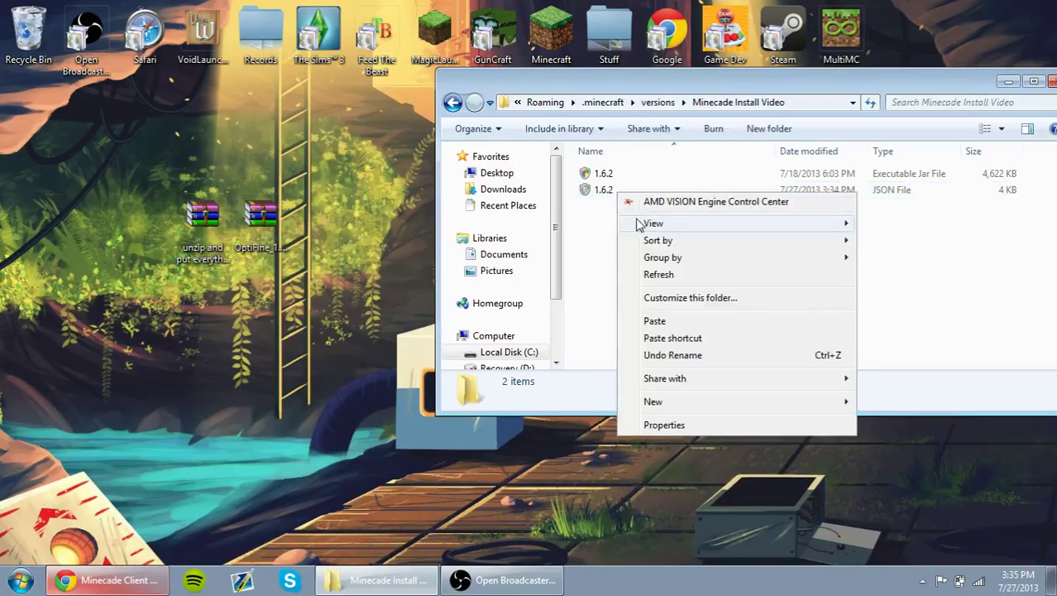
left_click(603, 189)
right_click(603, 190)
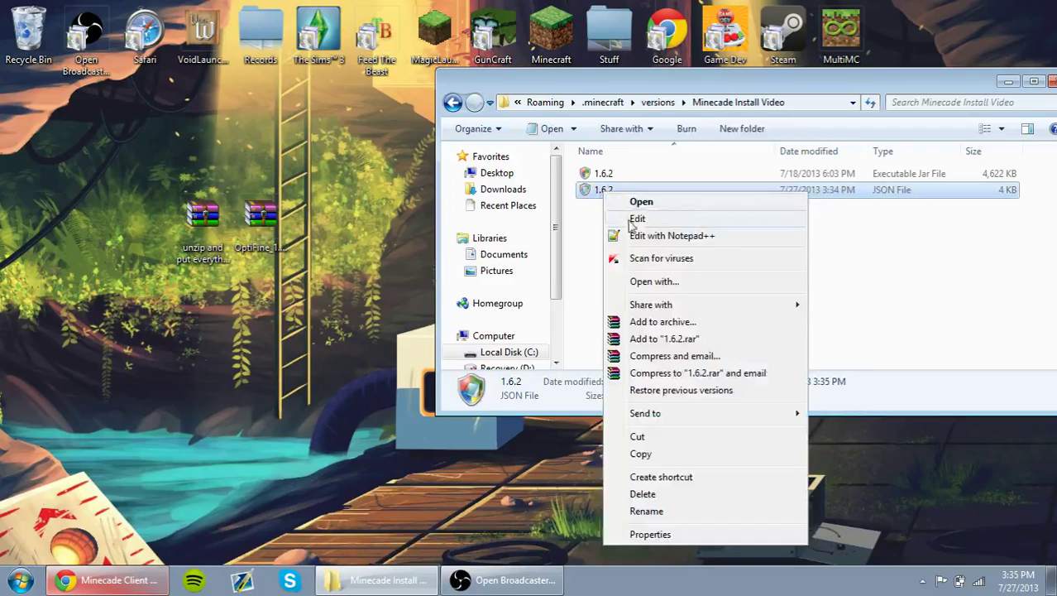
left_click(621, 199)
Replace the JSON file's "id" value with "Minecade Install Video", save the file and close it.
left_click_drag(170, 170, 218, 197)
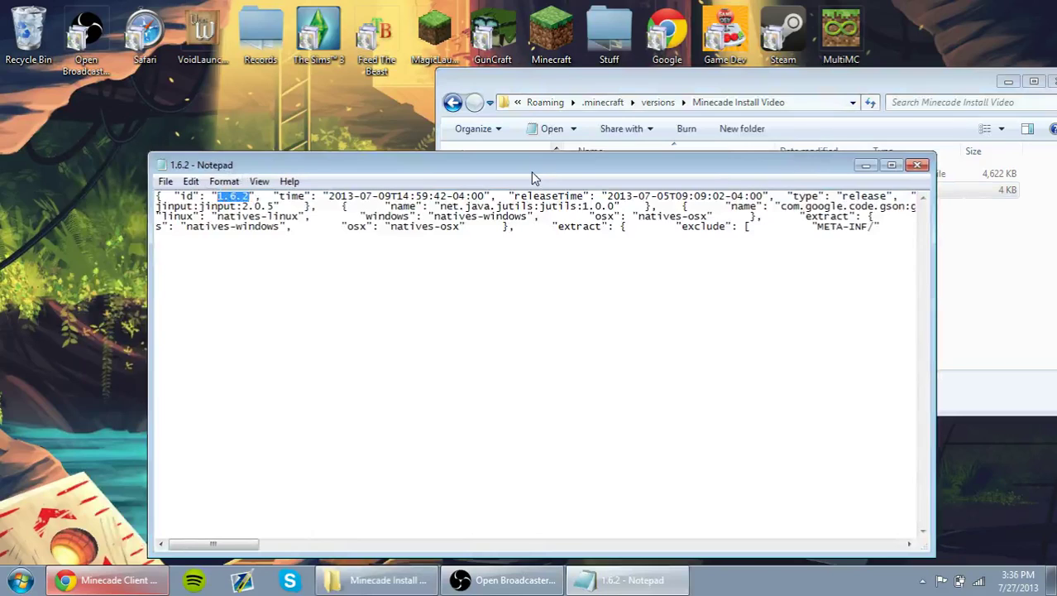
type("Minecade")
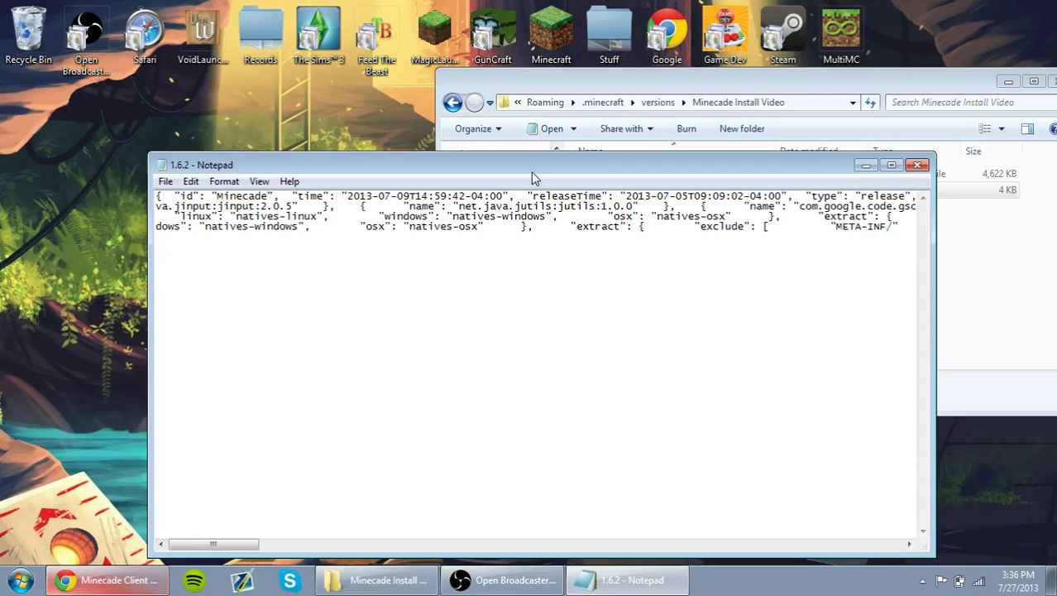
type(" Install")
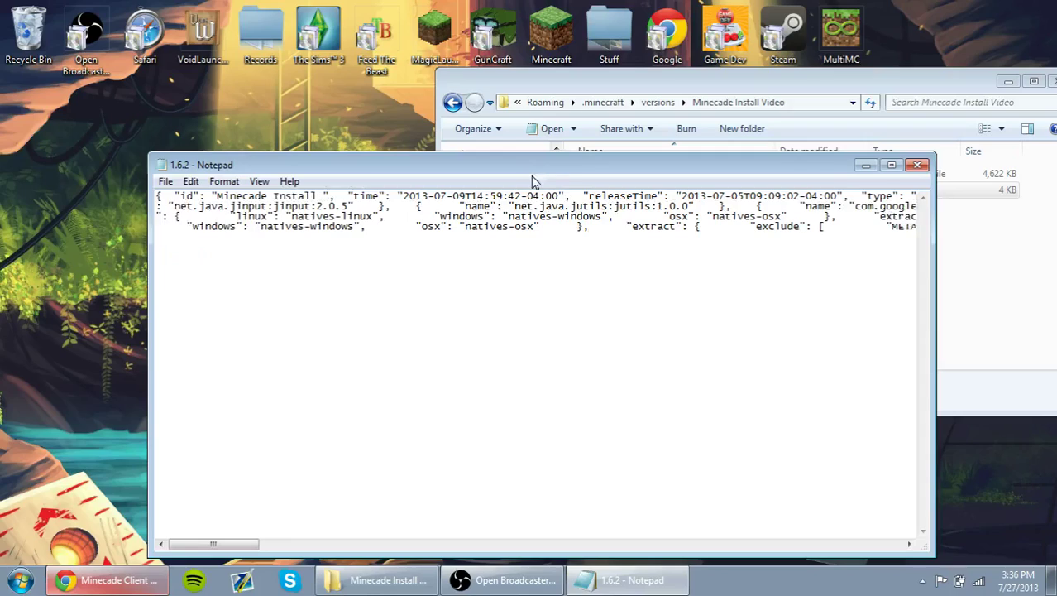
type(" Video")
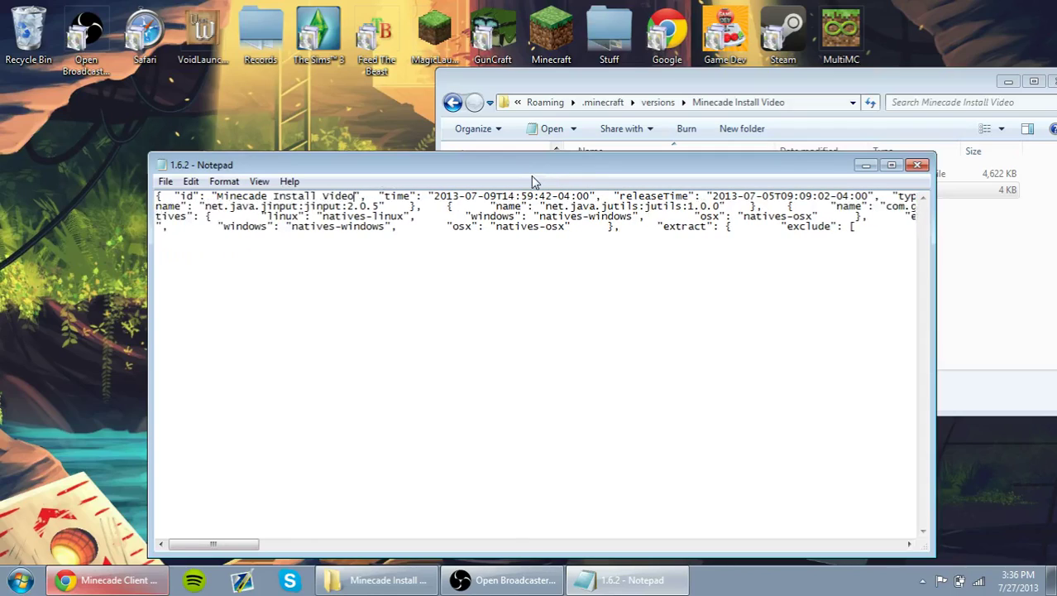
left_click(166, 181)
left_click(208, 229)
left_click(916, 165)
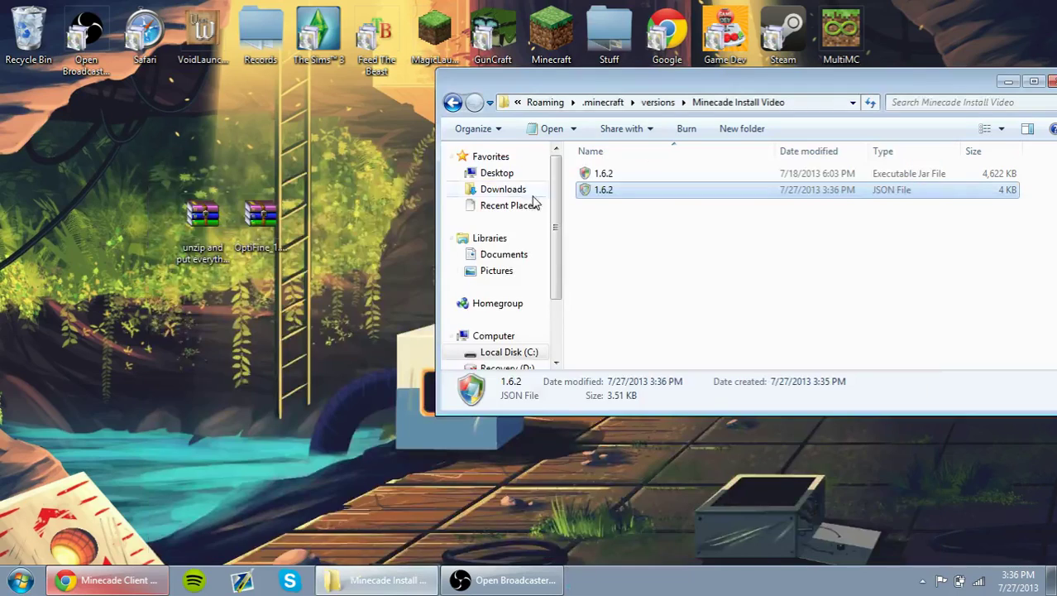
Rename the 1.6.2 JSON file to "Minecade Install Video".
right_click(600, 193)
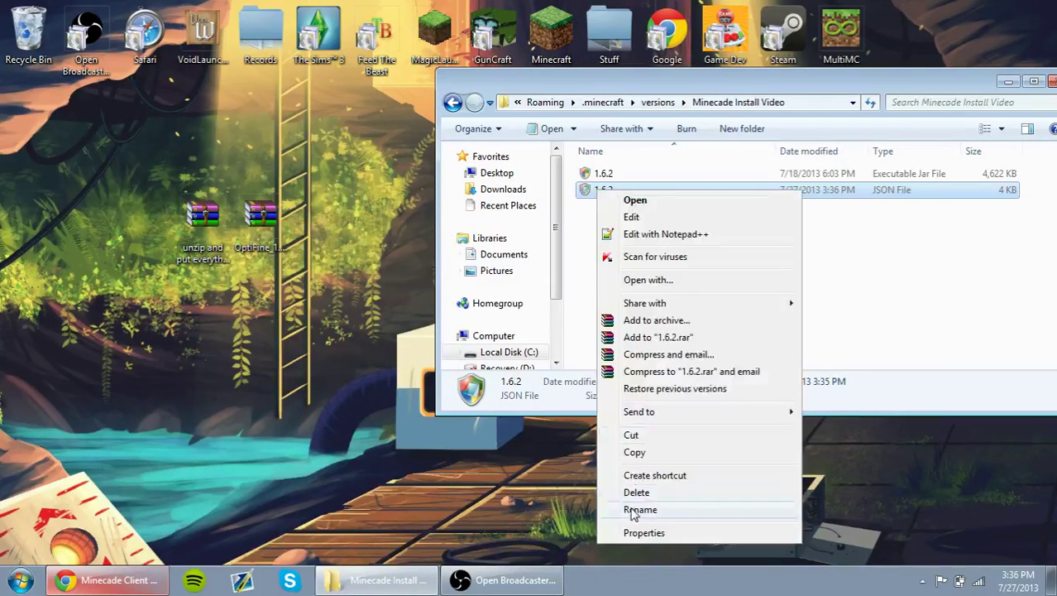
left_click(633, 511)
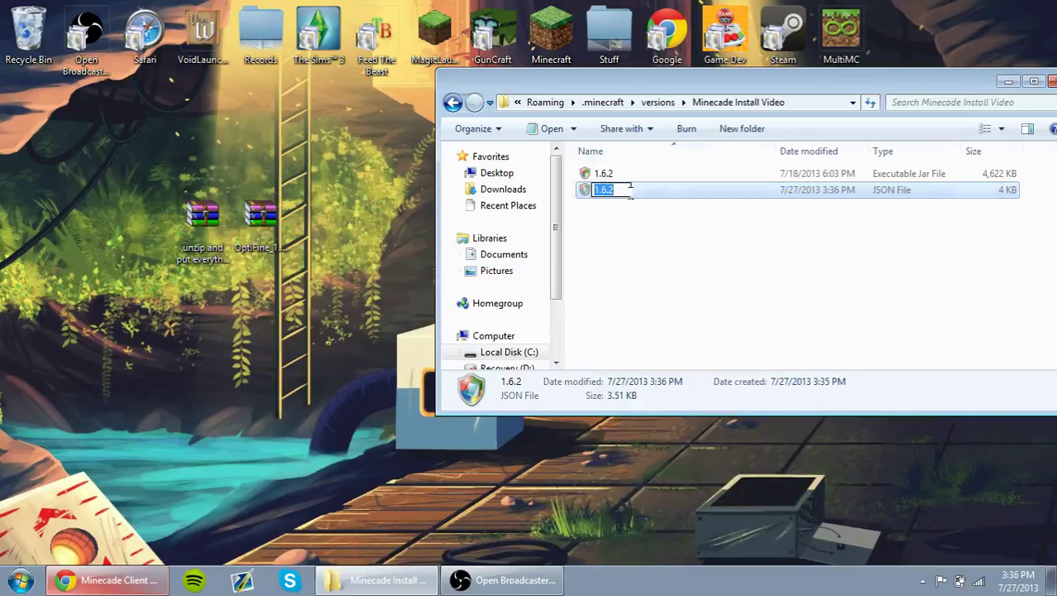
type("Minecade")
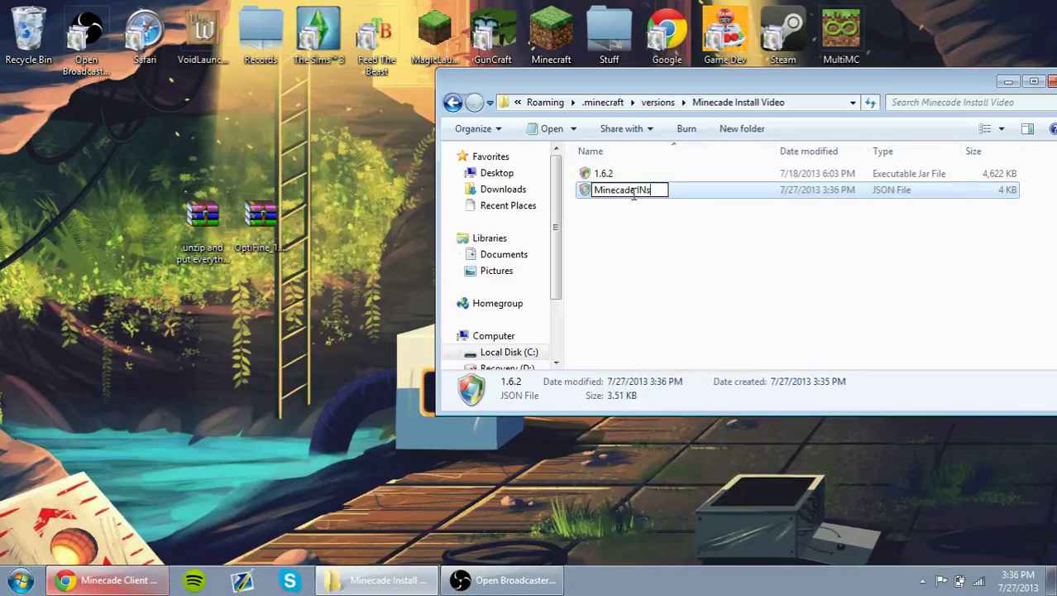
type(" Install Video")
key("Return")
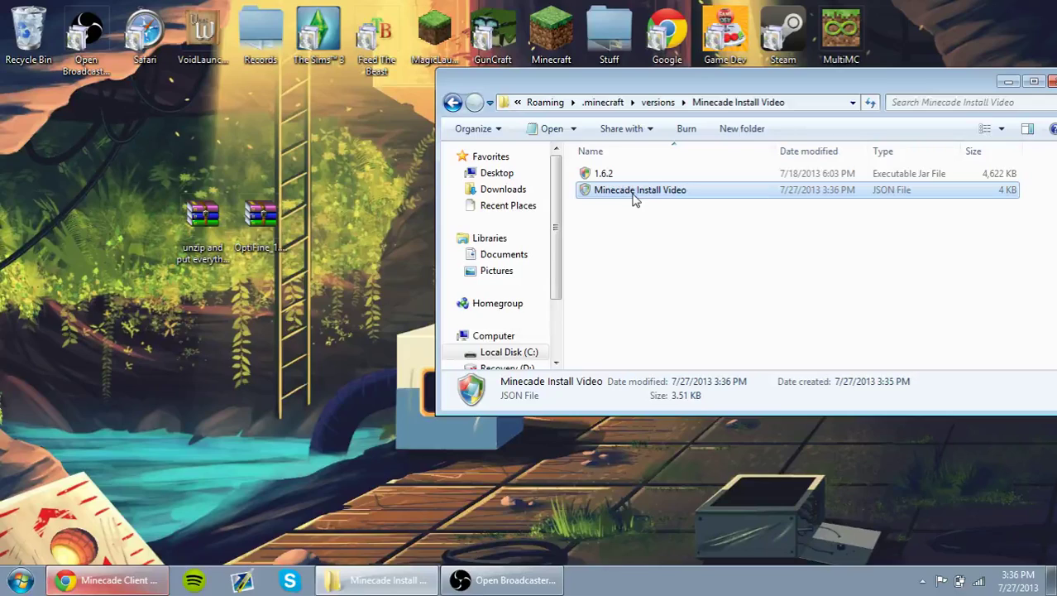
Rename the 1.6.2 executable jar file to "Minecade Install Video".
left_click(604, 174)
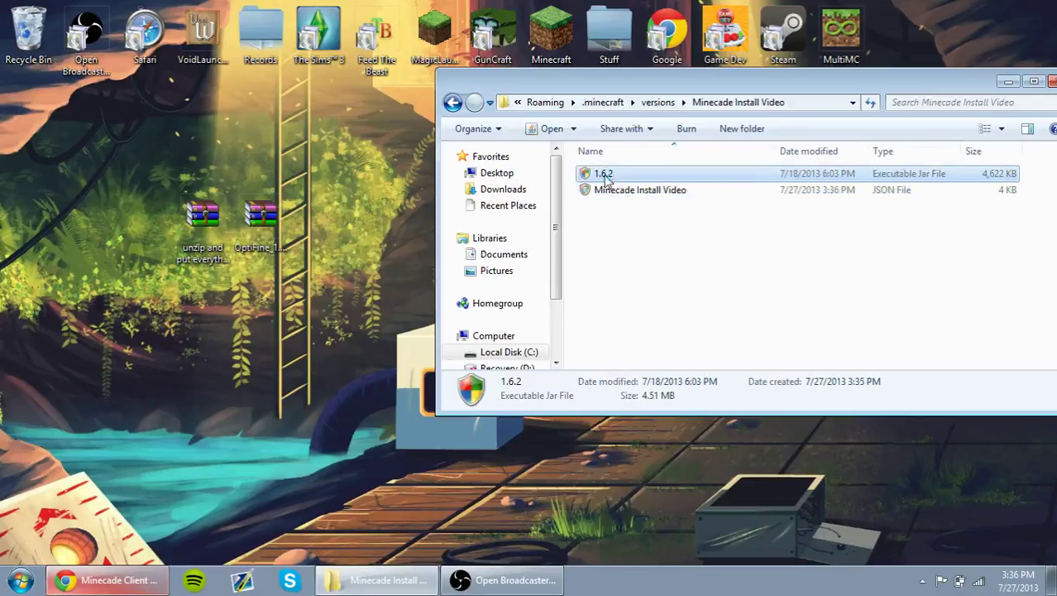
right_click(605, 174)
left_click(629, 461)
type("M")
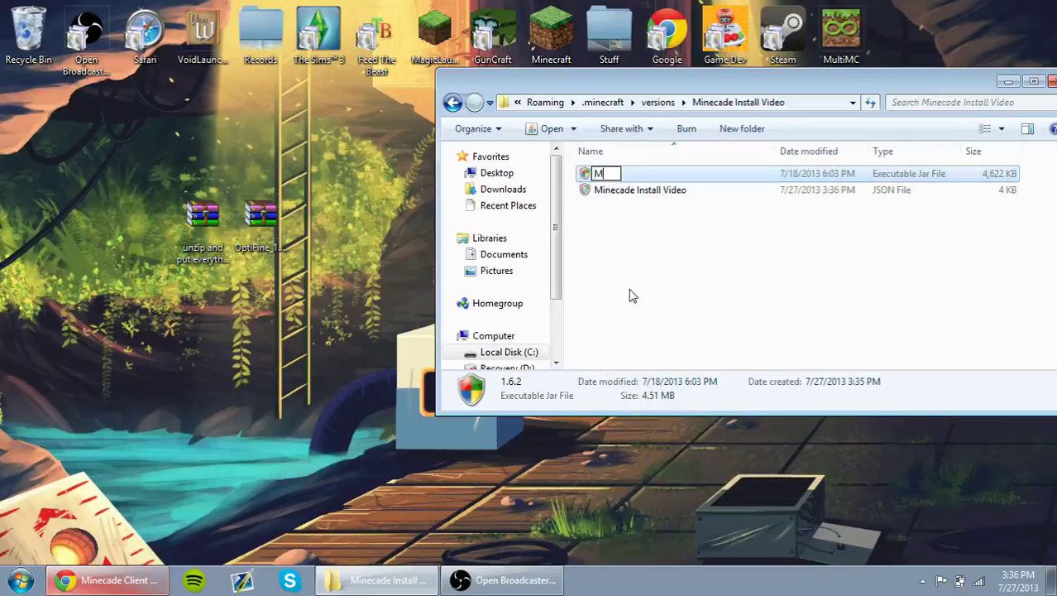
type("inecade INst")
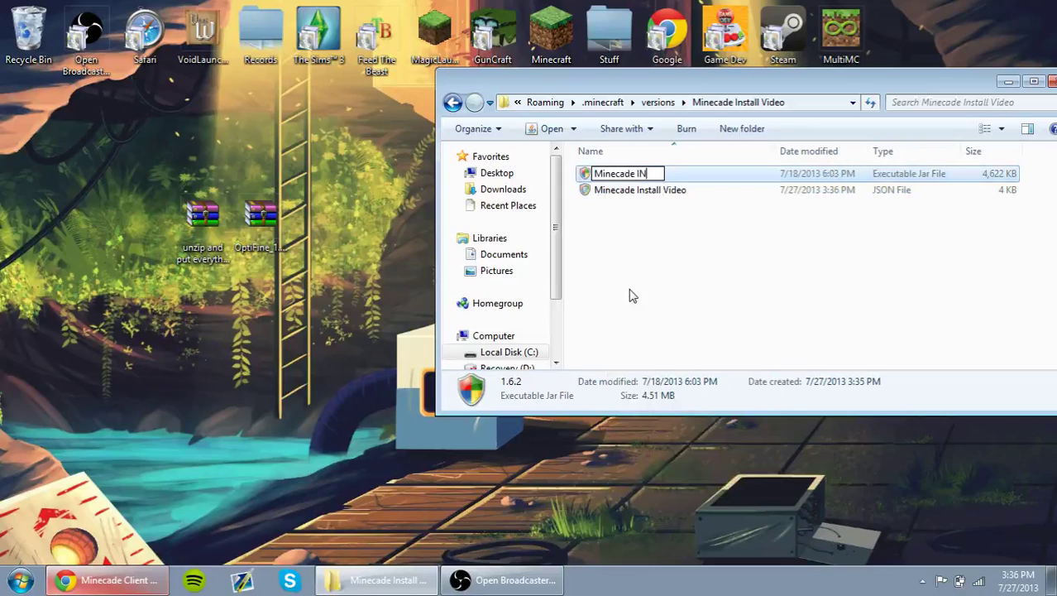
key("BackSpace")
type("nstall Video")
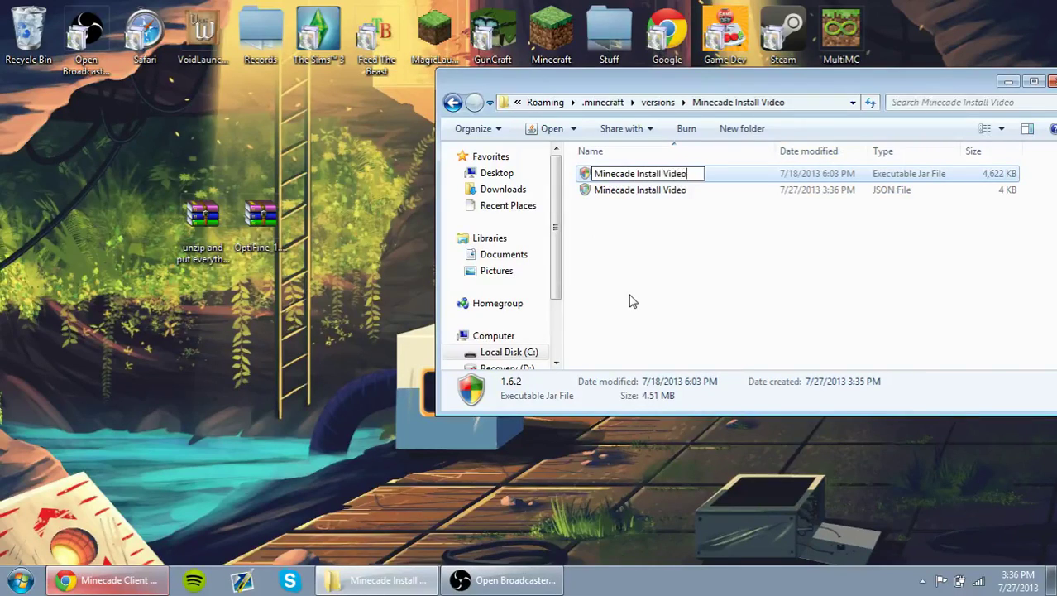
key("Return")
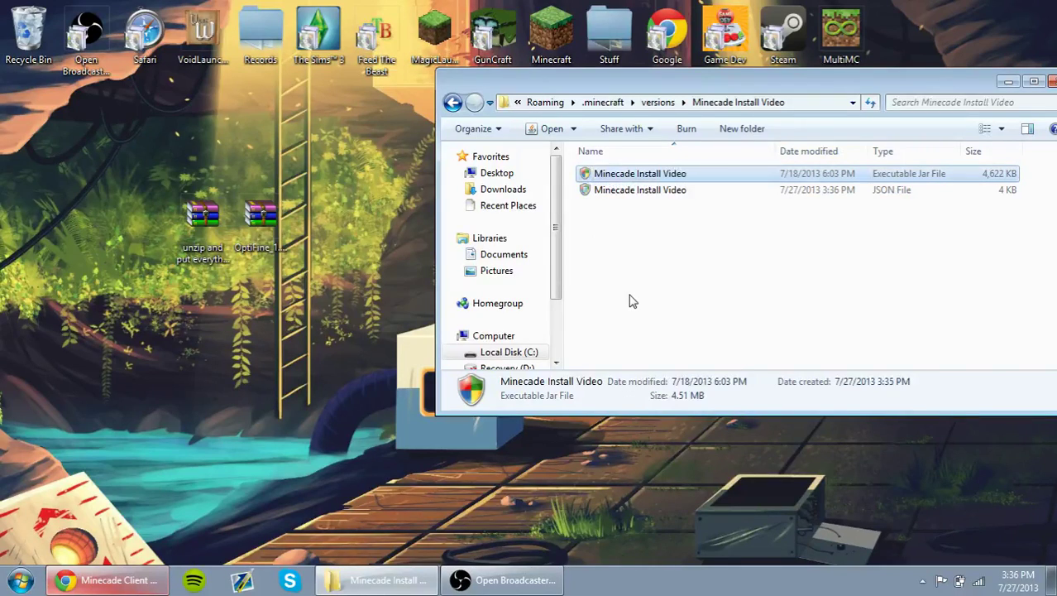
Open the Minecade Install Video jar with WinRAR, dismiss the licence notice and snap the archive window to the right half of the desktop.
right_click(674, 174)
mouse_move(739, 256)
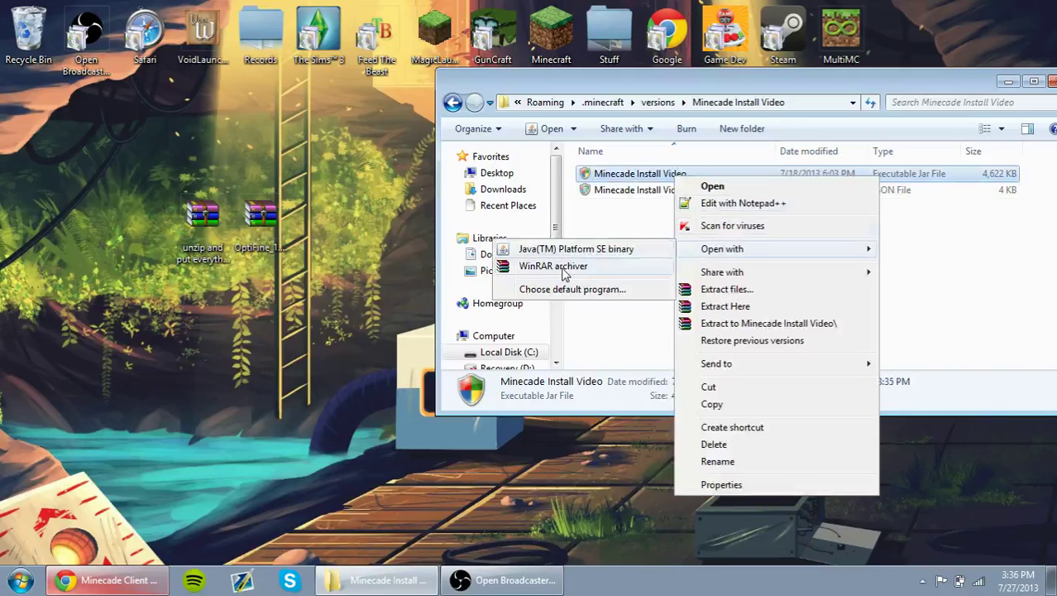
left_click(565, 266)
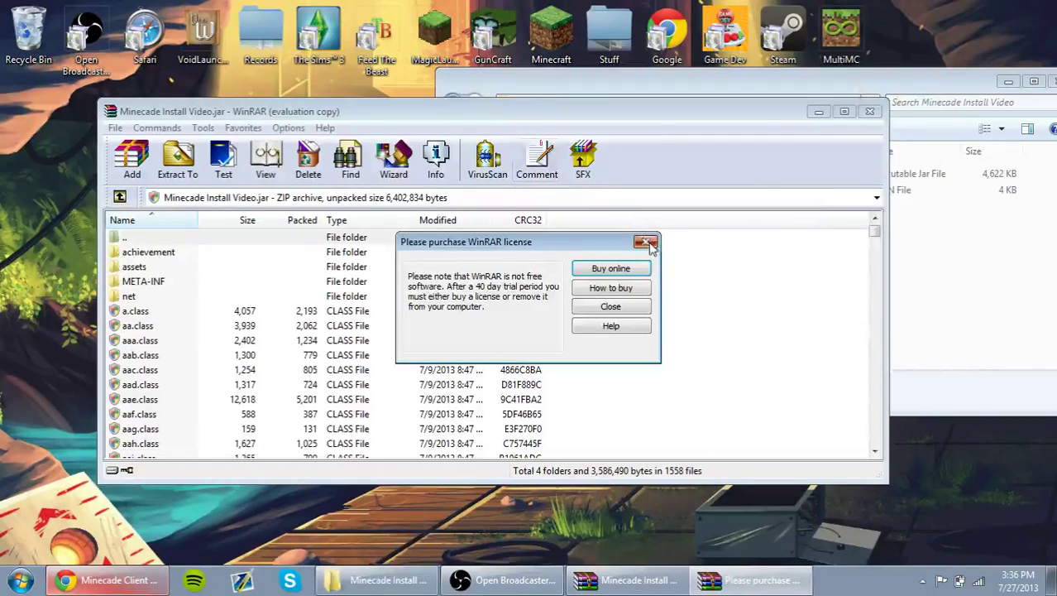
left_click(646, 243)
left_click(500, 115)
key("super+Right")
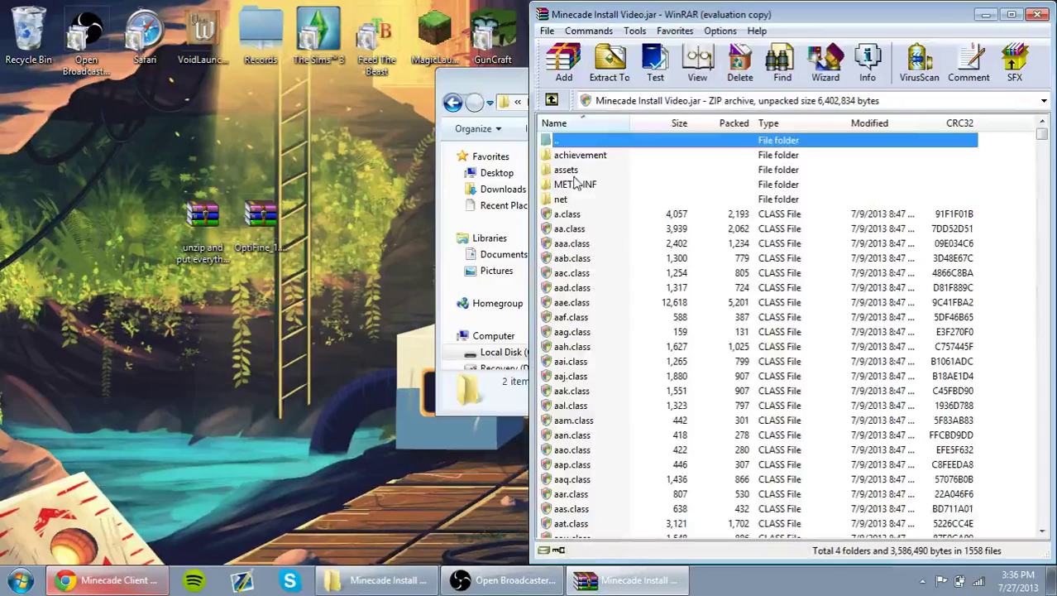
Delete the META-INF folder from Minecade Install Video.jar.
left_click(577, 184)
key("Delete")
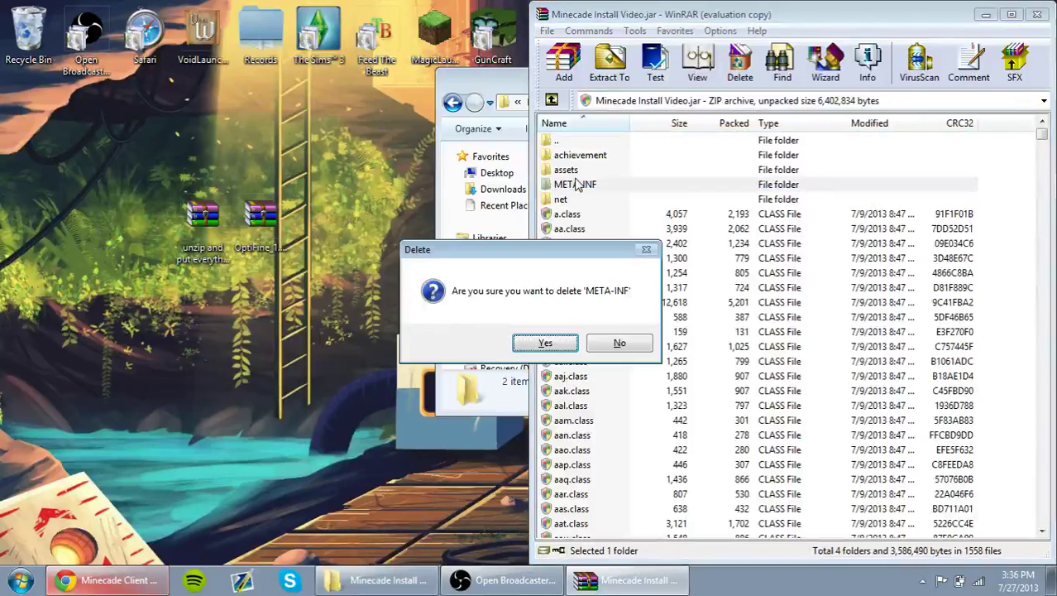
left_click(543, 342)
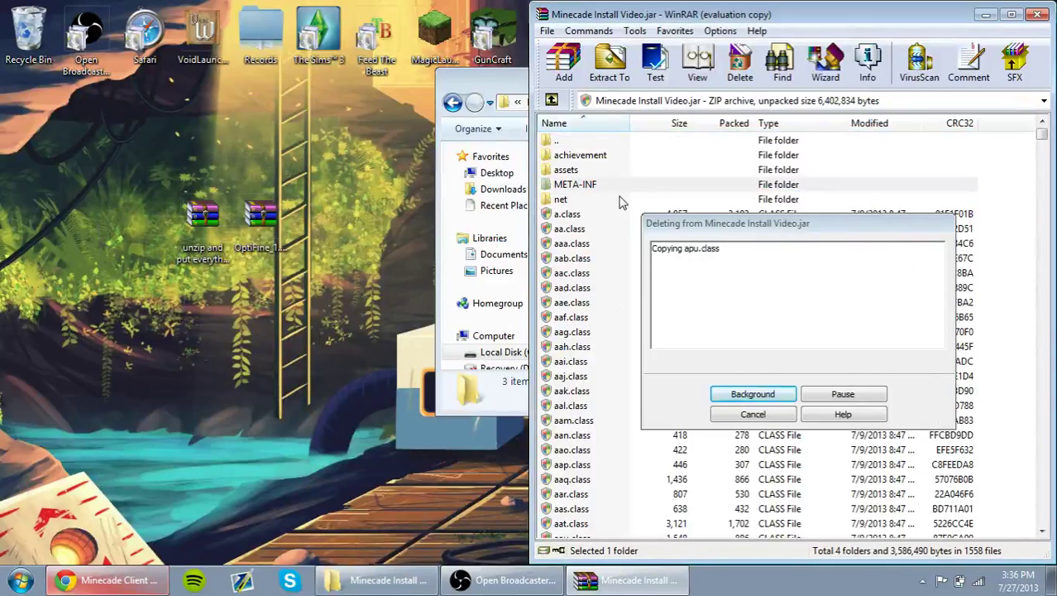
Open the downloaded "unzip and put everythign into modded jar" archive, check the forum's install instructions, and dismiss the WinRAR licence notice.
left_click(220, 218)
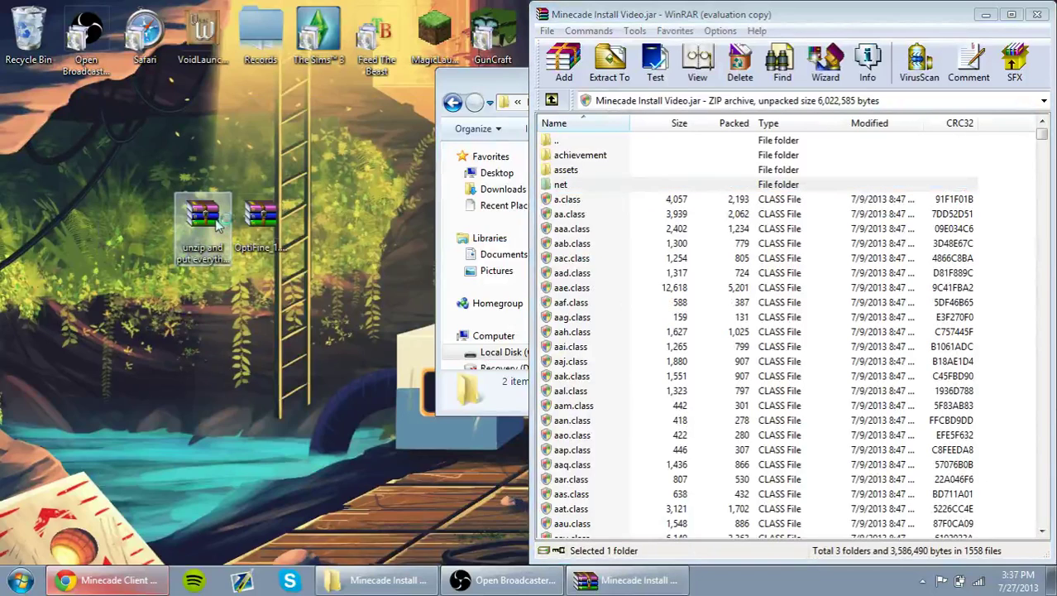
double_click(217, 222)
left_click(104, 582)
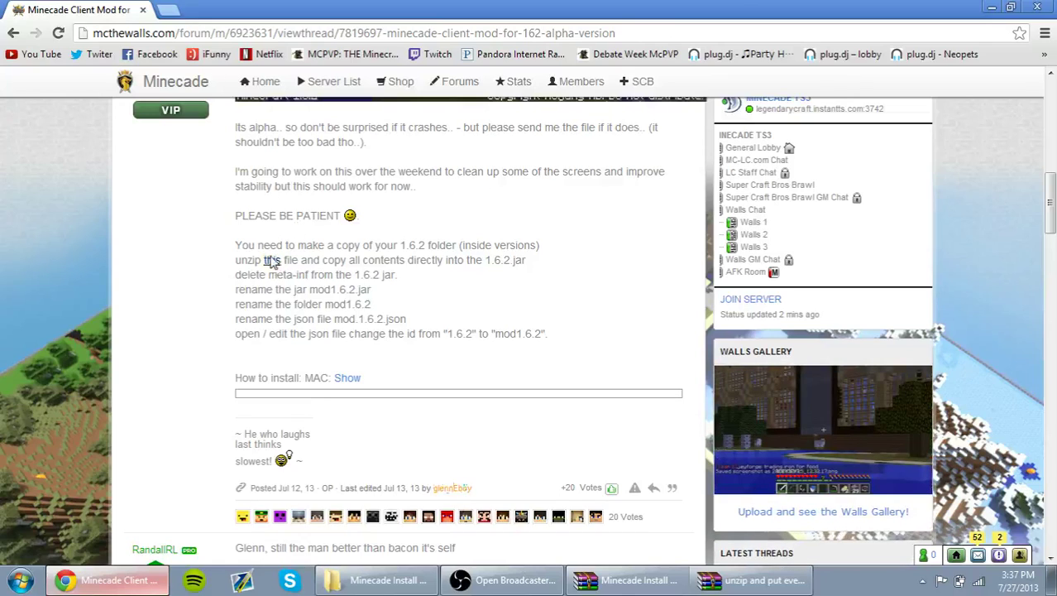
left_click(991, 7)
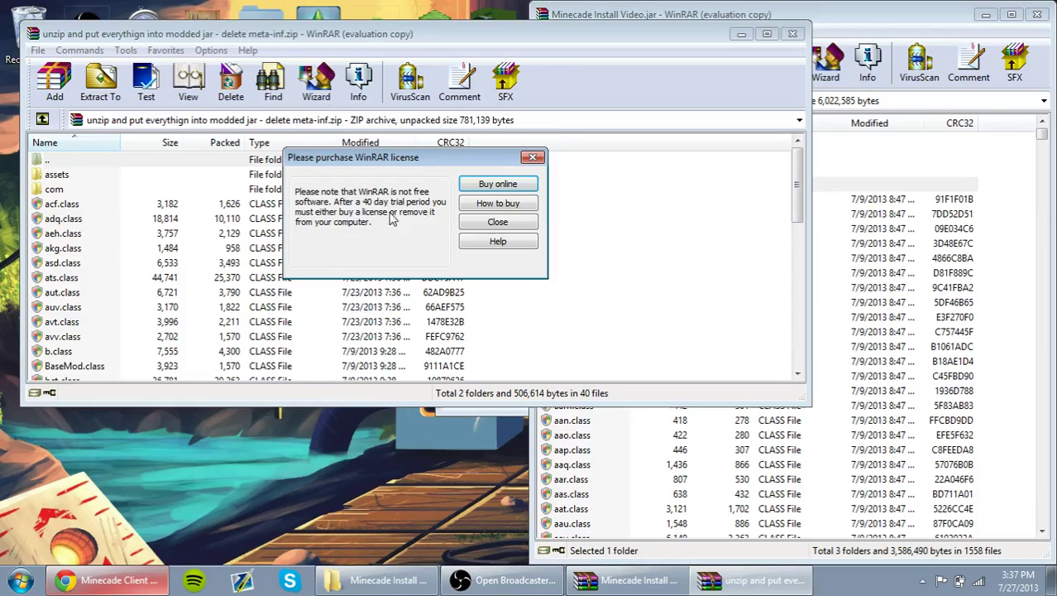
key("Escape")
Add all files and folders of the Minecade mod archive to Minecade Install Video.jar and close the mod archive.
left_click(56, 277)
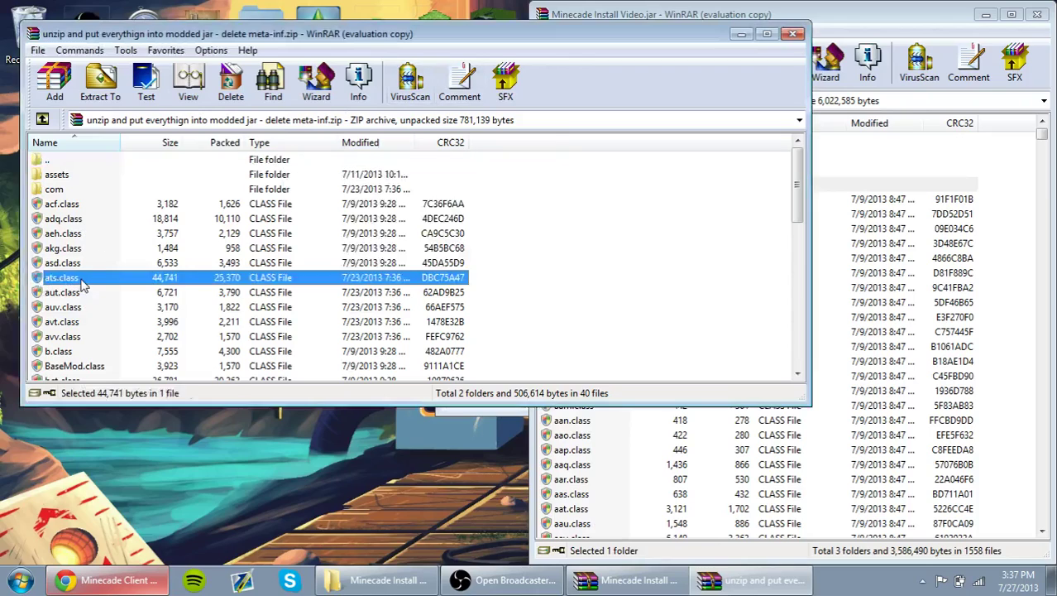
key("ctrl+a")
left_click_drag(85, 283, 868, 273)
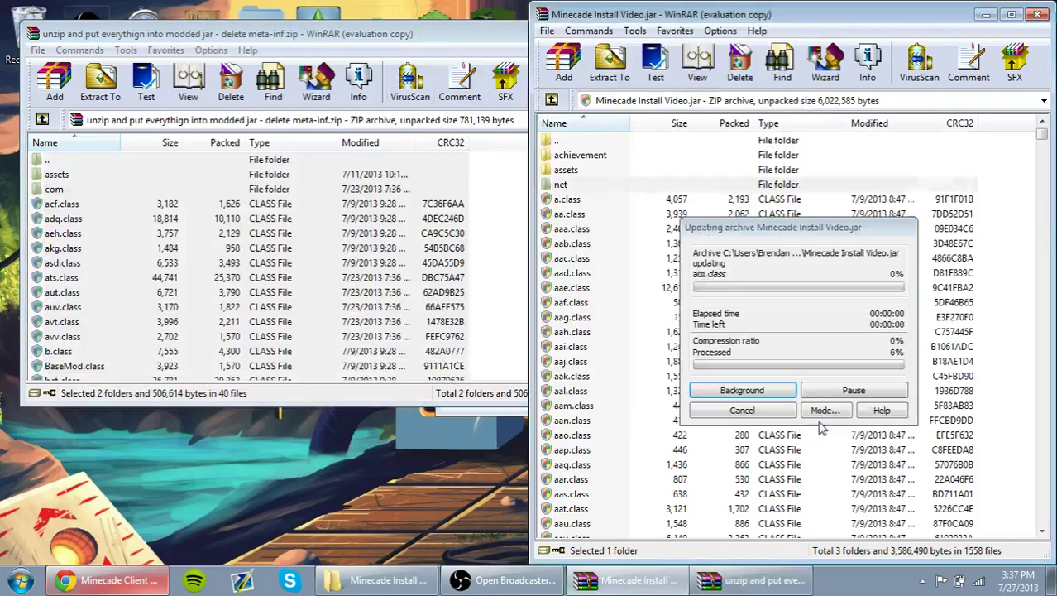
left_click(807, 418)
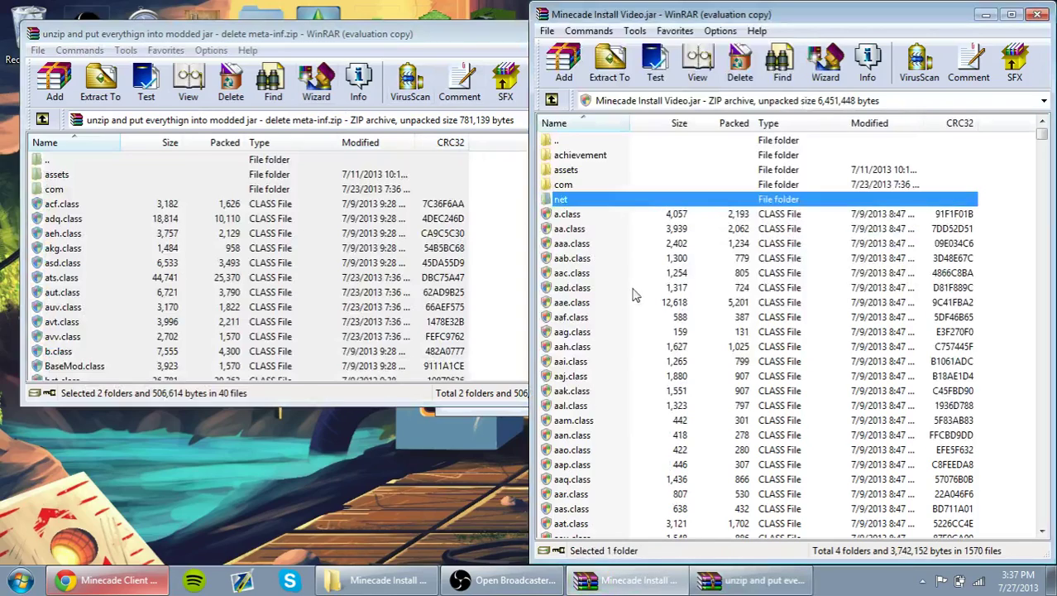
left_click(624, 285)
key("alt+Tab")
left_click(792, 34)
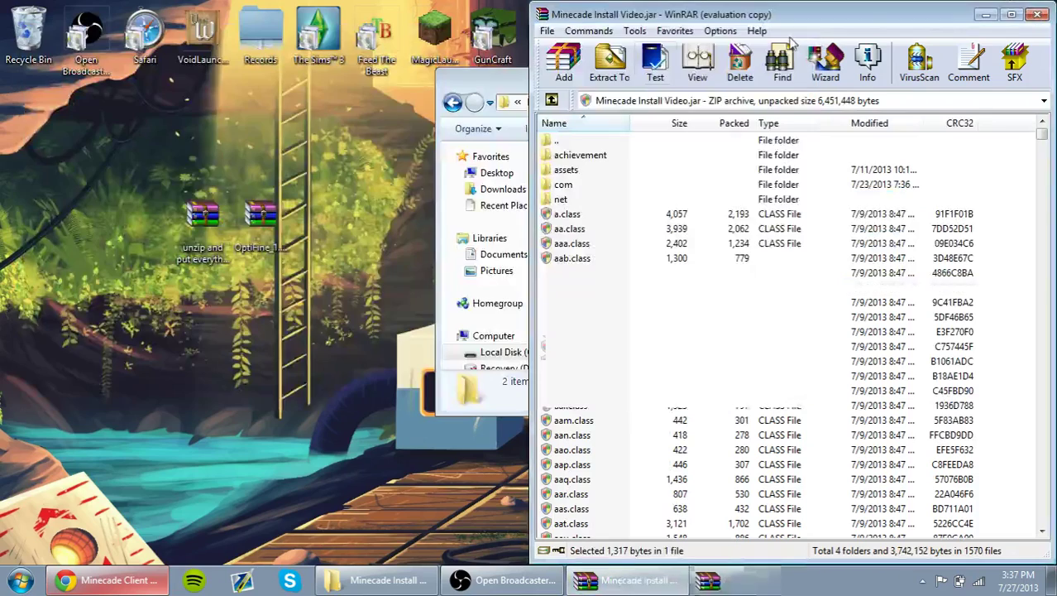
Open the OptiFine 1.6.2 HD U B4 archive from the desktop, closing the licence notice and the settings dialog.
left_click(261, 225)
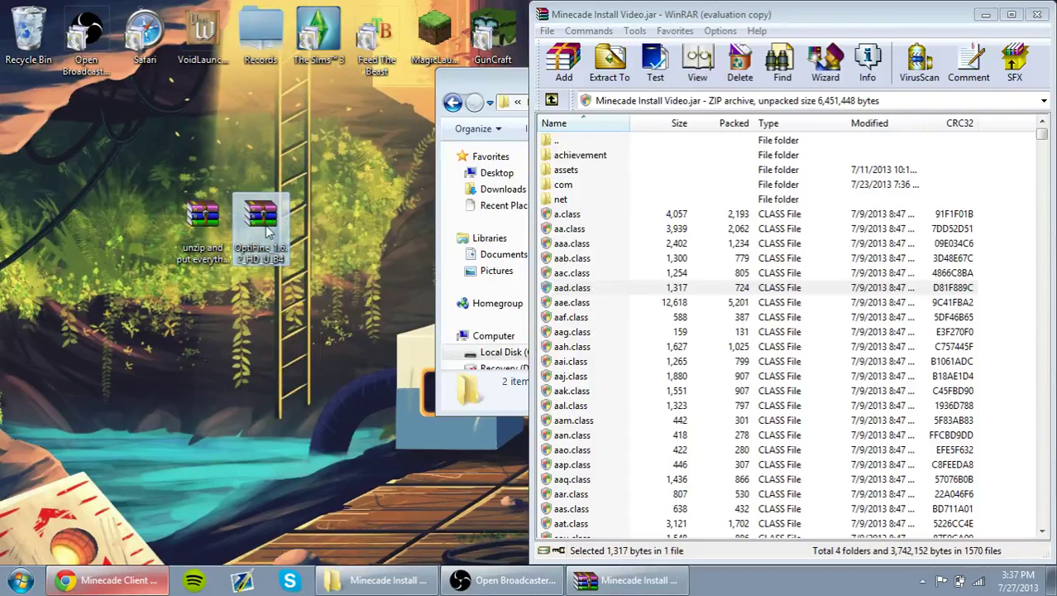
double_click(264, 222)
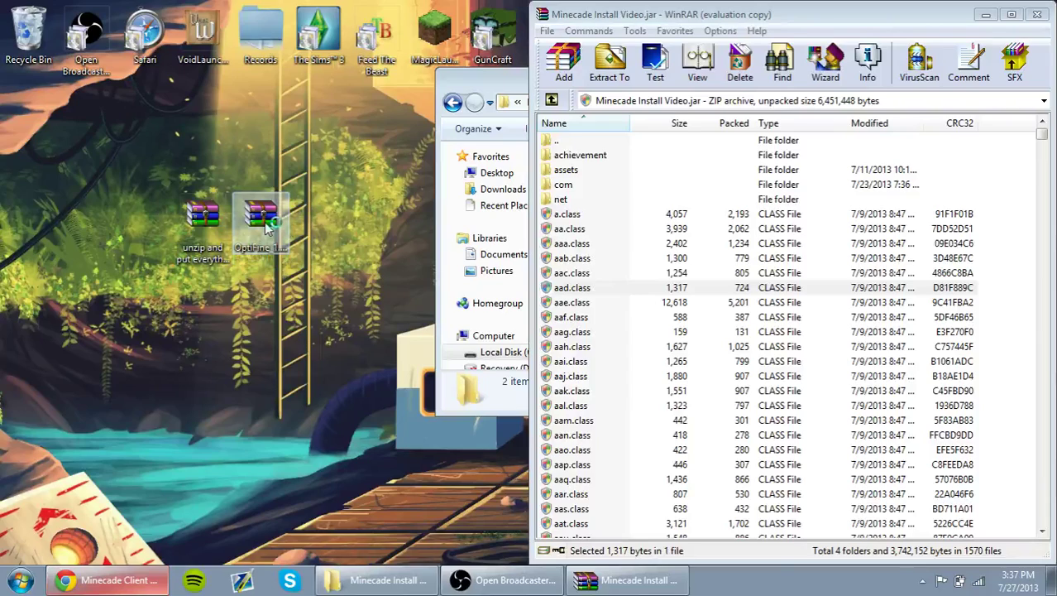
left_click(220, 216)
key("ctrl+s")
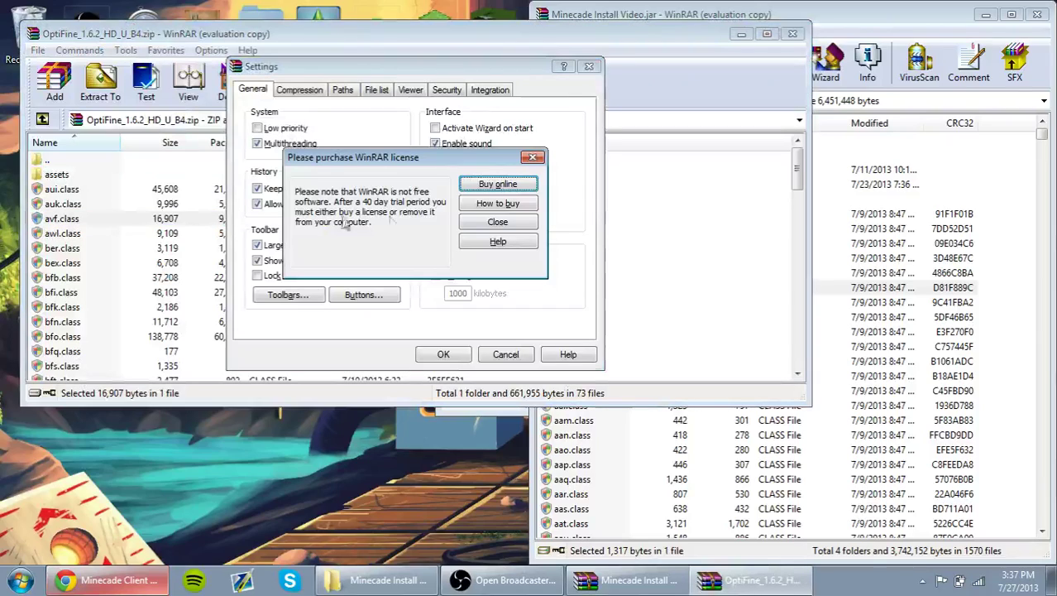
left_click(540, 153)
left_click(588, 67)
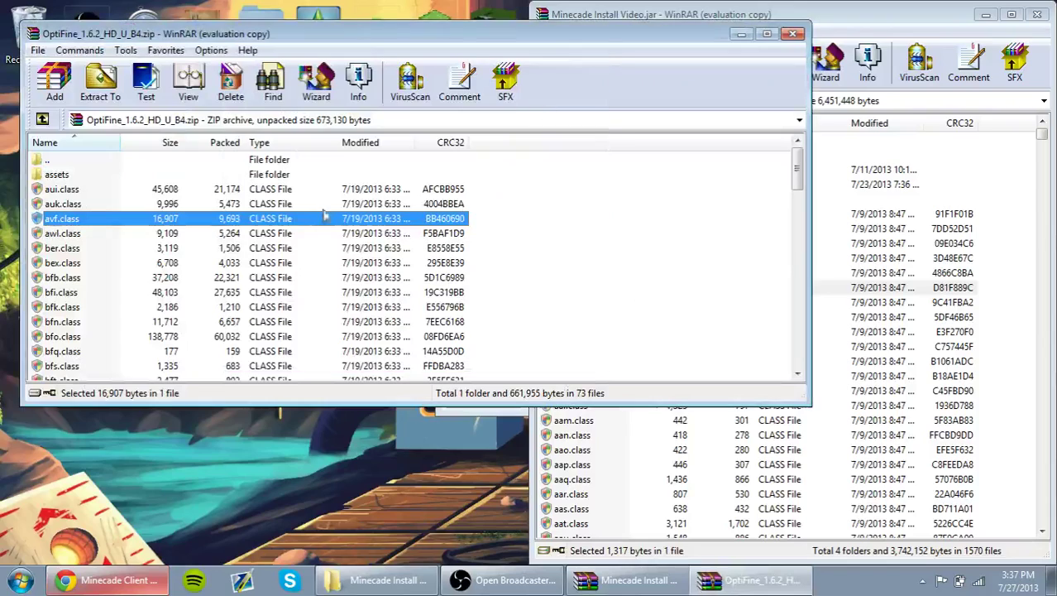
Add all OptiFine files and folders to Minecade Install Video.jar as ZIP with the "Add and replace files" update mode.
key("ctrl+a")
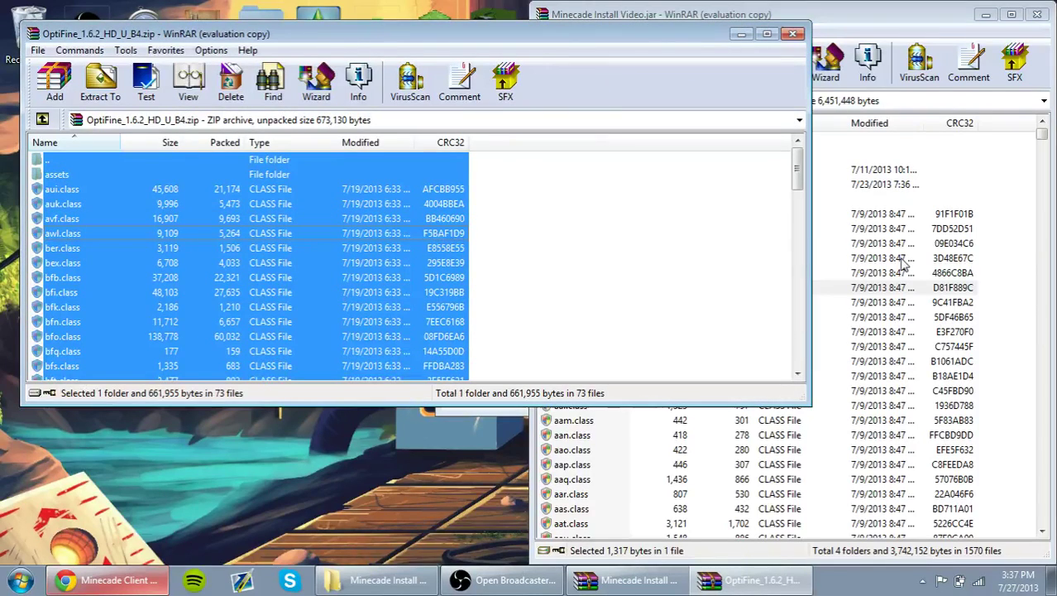
left_click_drag(904, 263, 902, 264)
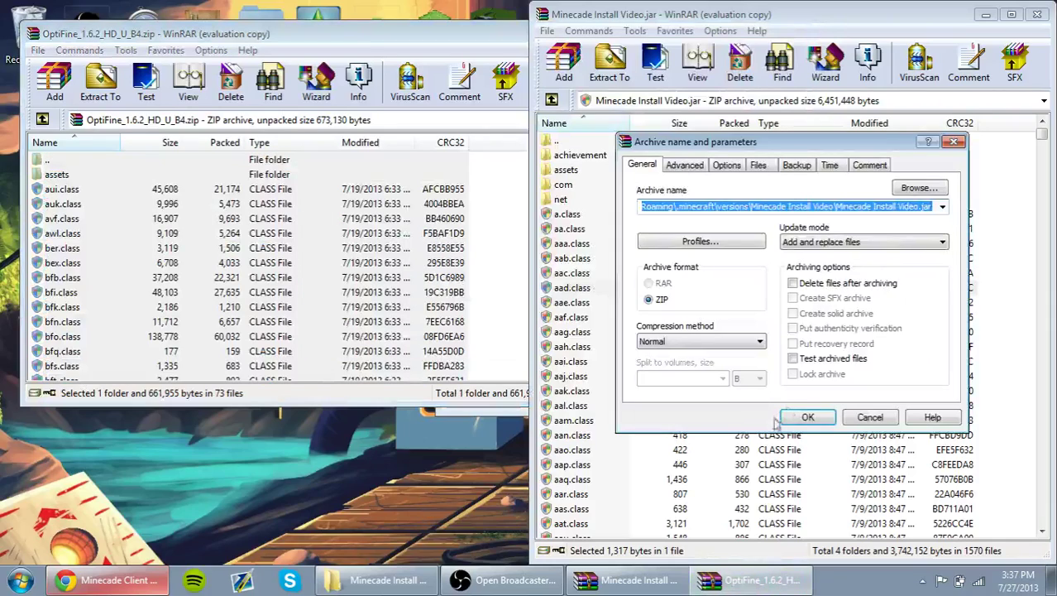
left_click(805, 418)
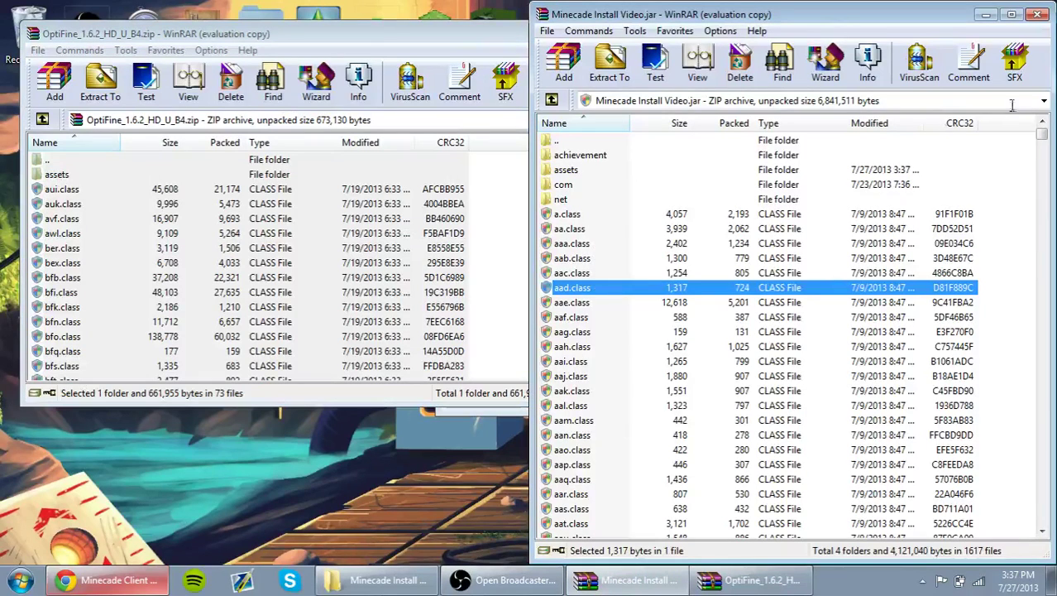
Close the Minecade Install Video.jar and OptiFine archives, minimize the version folder window, and open the Minecraft launcher from the desktop.
left_click(1037, 15)
left_click(791, 34)
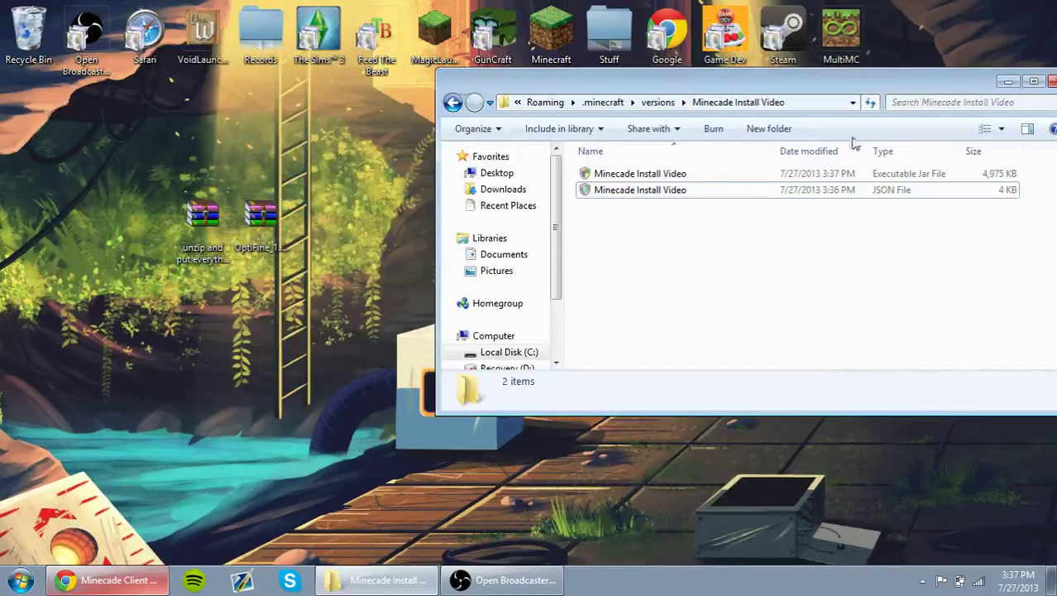
left_click(1009, 81)
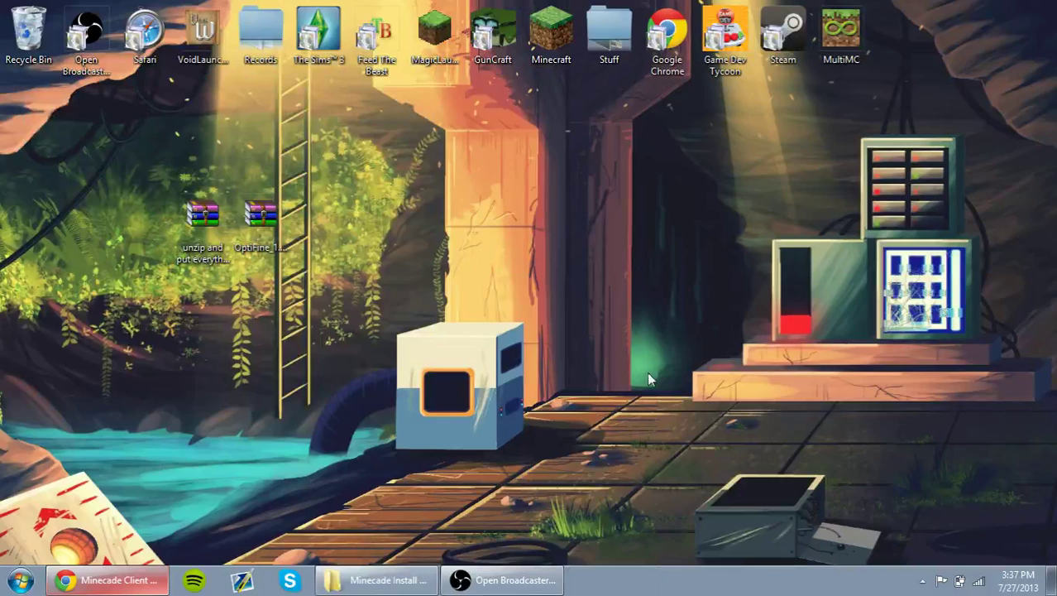
double_click(561, 33)
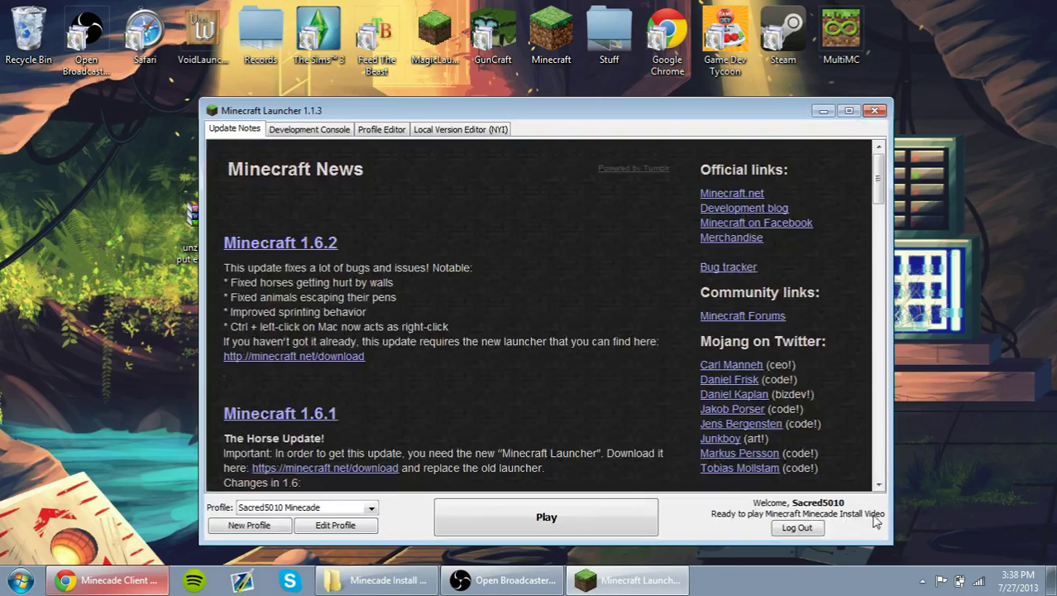
Show the Minecade Install Video folder again, go up to its parent versions folder, and minimize the window.
left_click(376, 579)
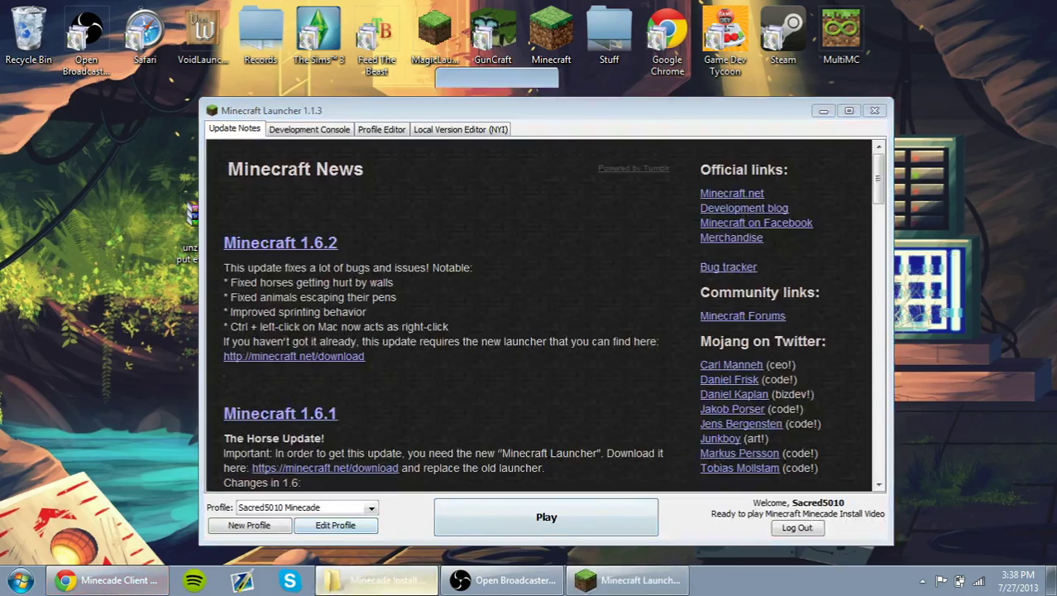
key("BackSpace")
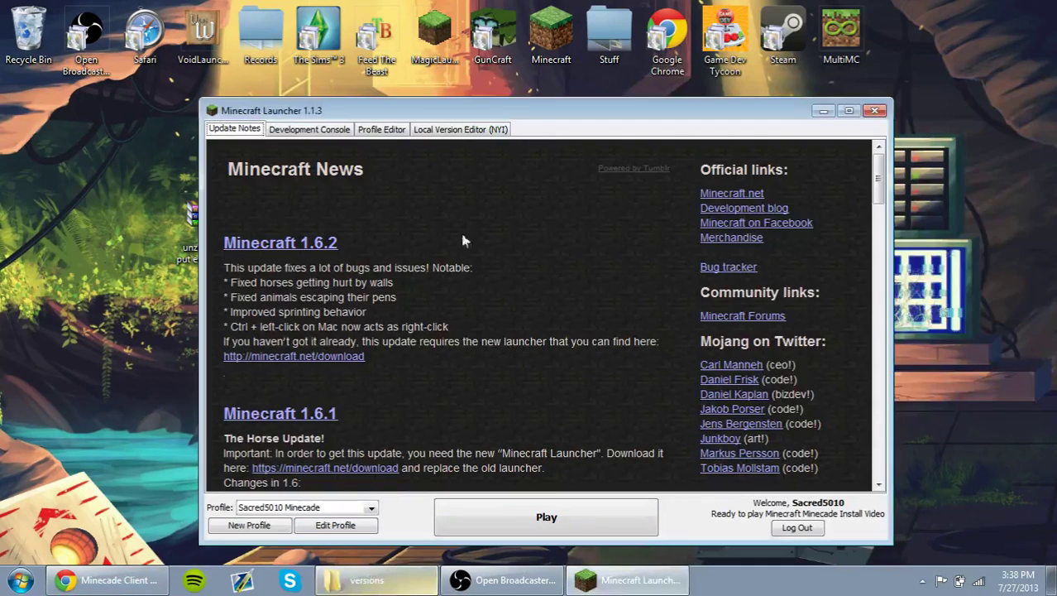
left_click(1008, 81)
Select the Minecade Mod Install profile in the launcher and start the game with it.
left_click(273, 508)
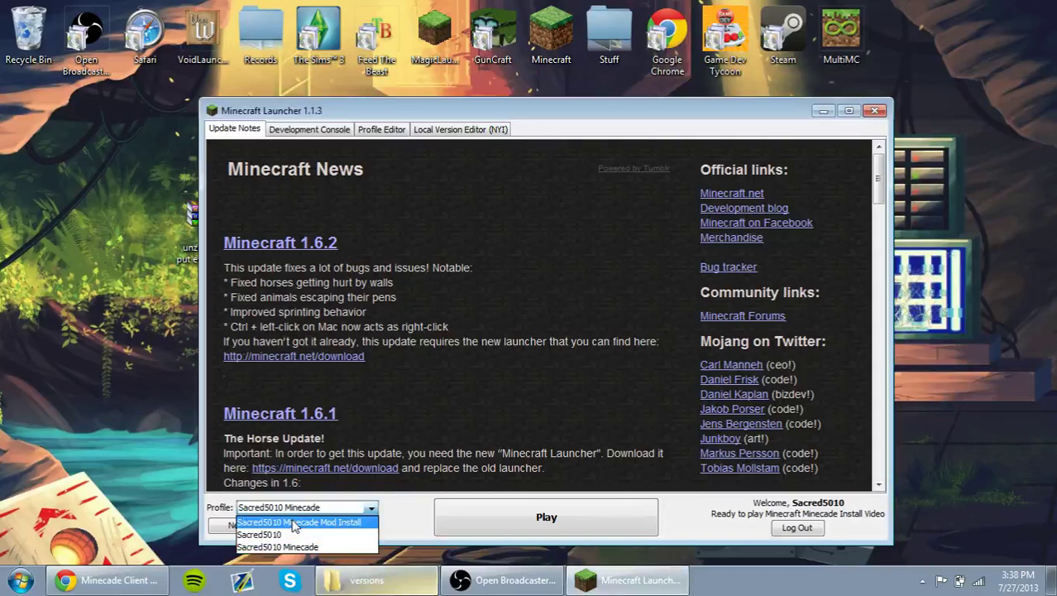
left_click(295, 523)
left_click(634, 308)
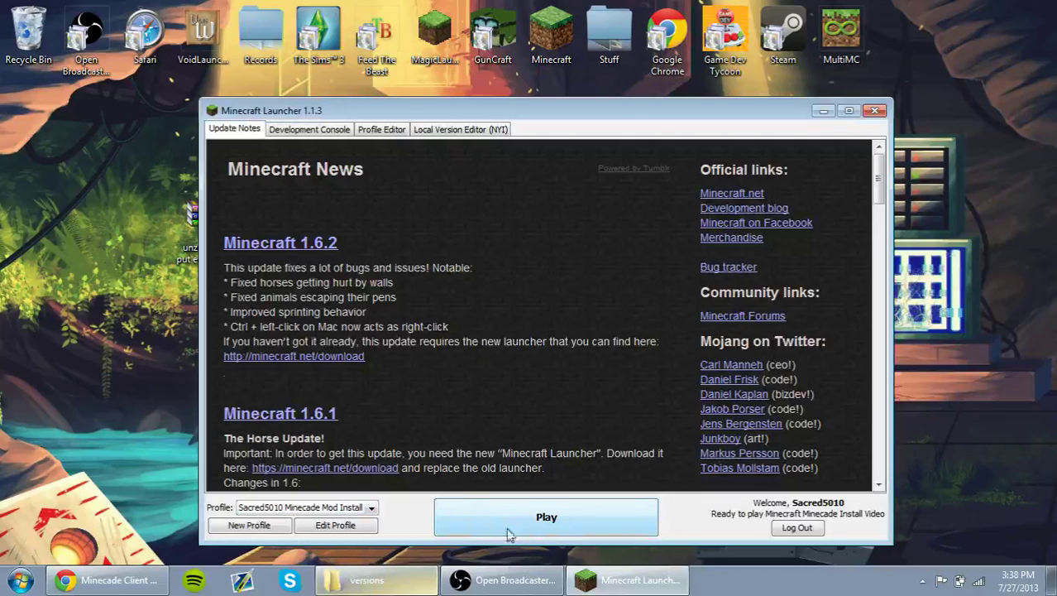
left_click(561, 534)
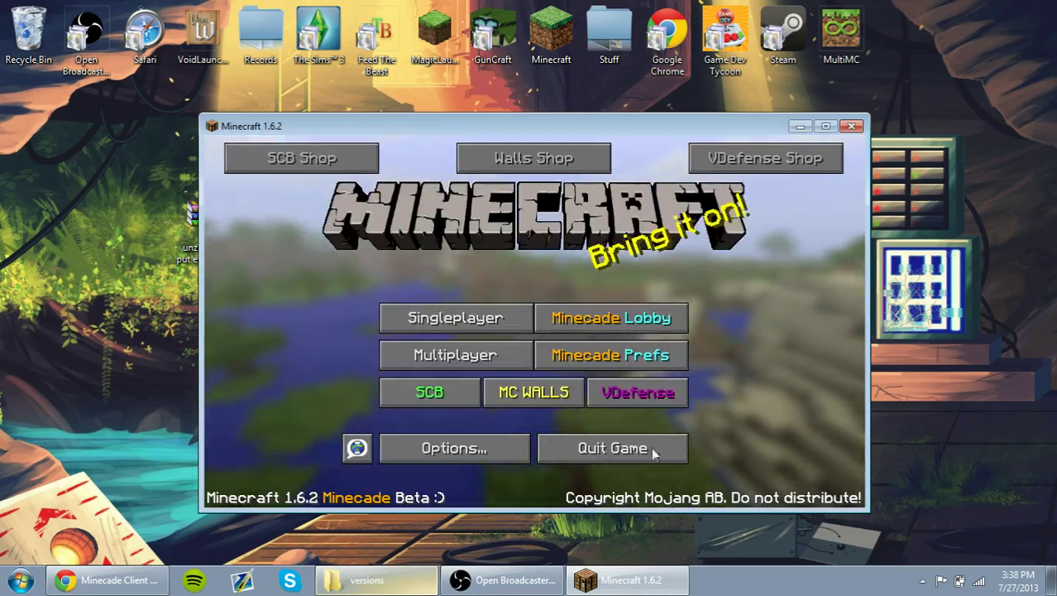
Check the game's Video Settings for the OptiFine options and return to the main menu.
left_click(417, 454)
left_click(469, 360)
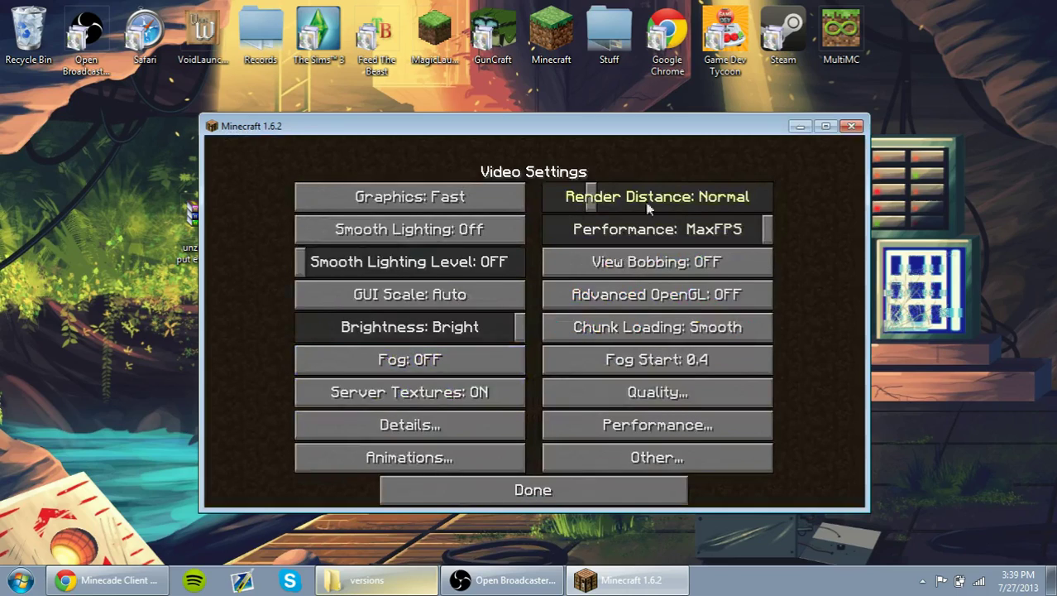
left_click(546, 492)
left_click(568, 473)
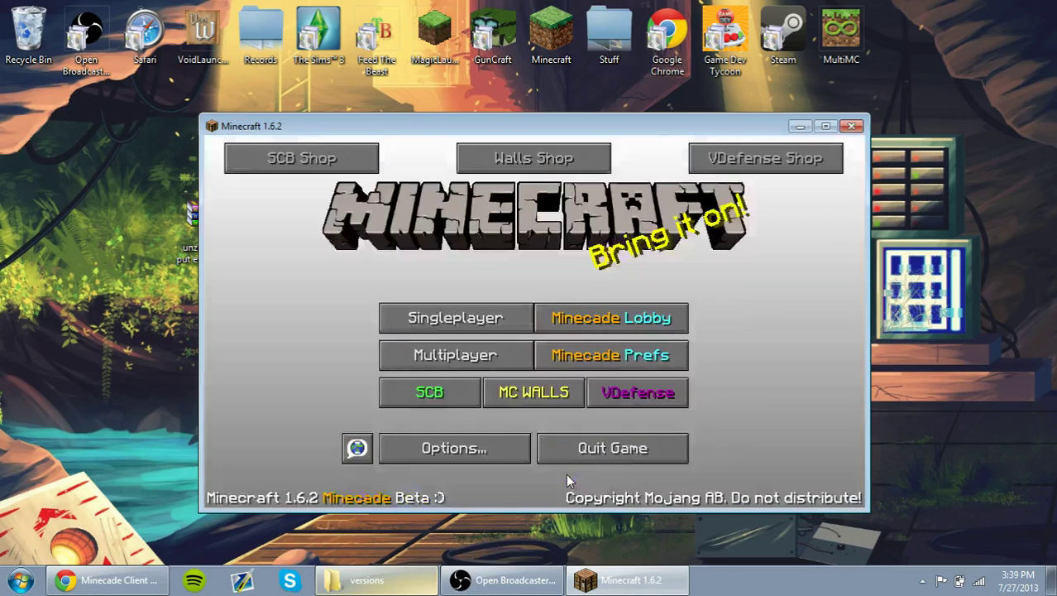